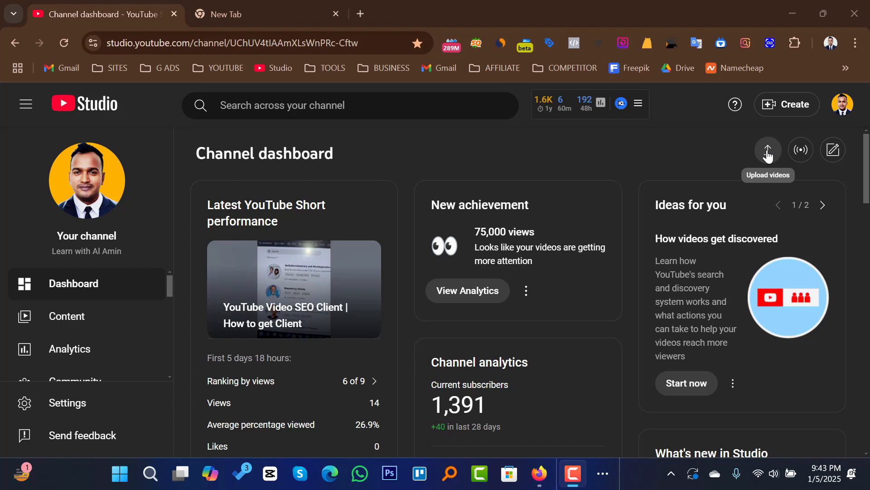
Step: Upload the video file "Youtube Video SEO full Course" to the channel and start editing its title
click(767, 152)
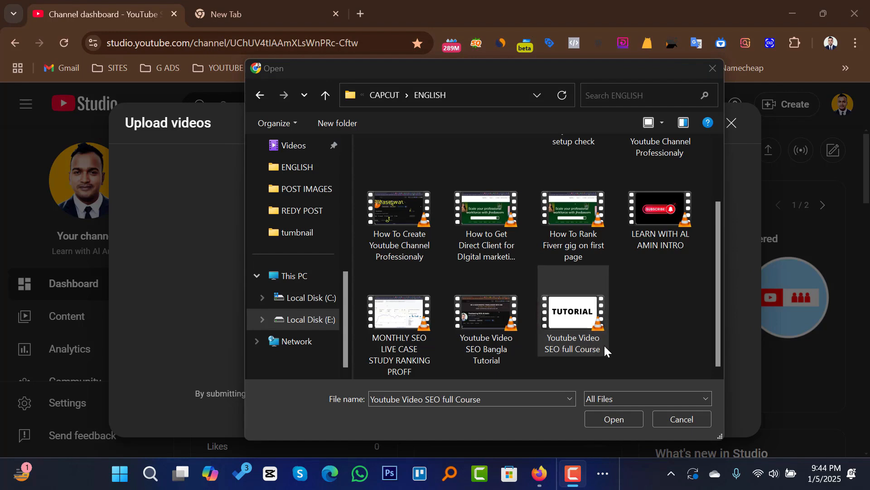
click(615, 419)
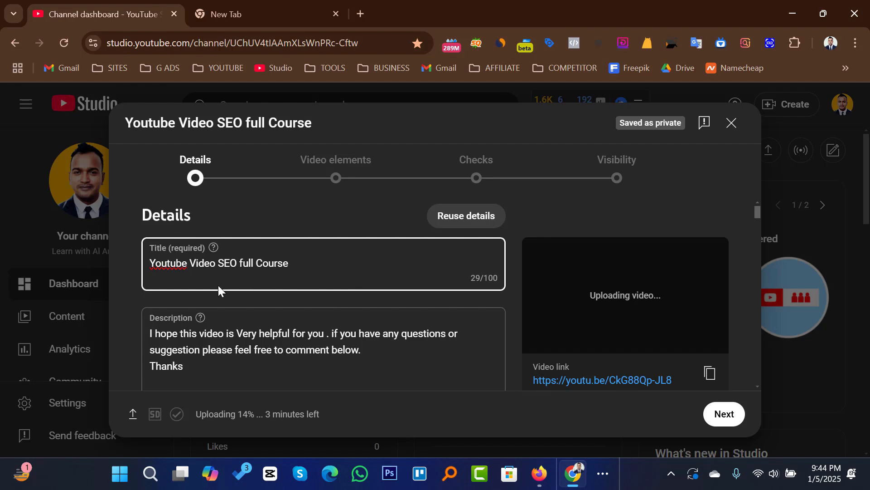
click(304, 265)
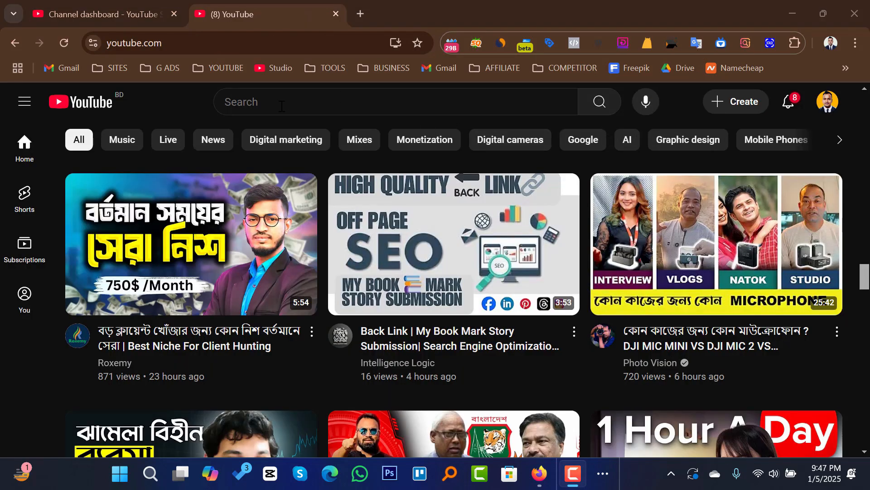
Step: Look up YouTube's search suggestions for "youtube video SEO"
click(282, 106)
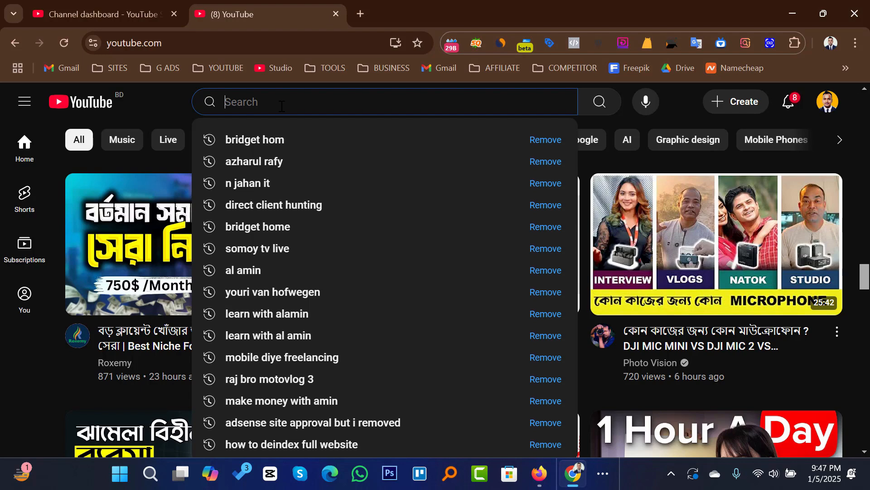
text(youtube vi)
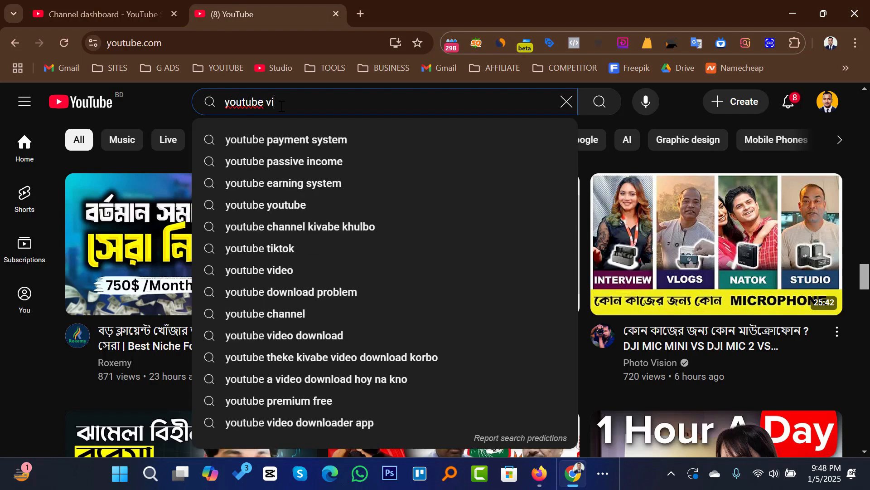
text(deo)
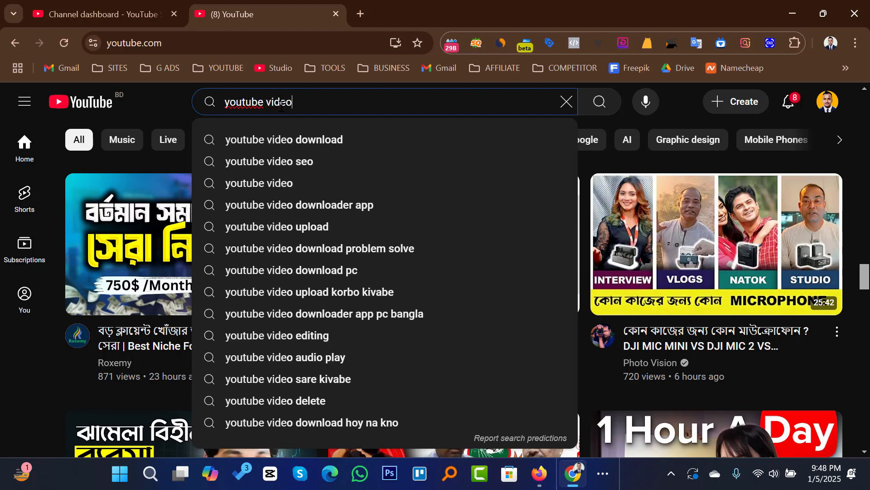
text( SEO)
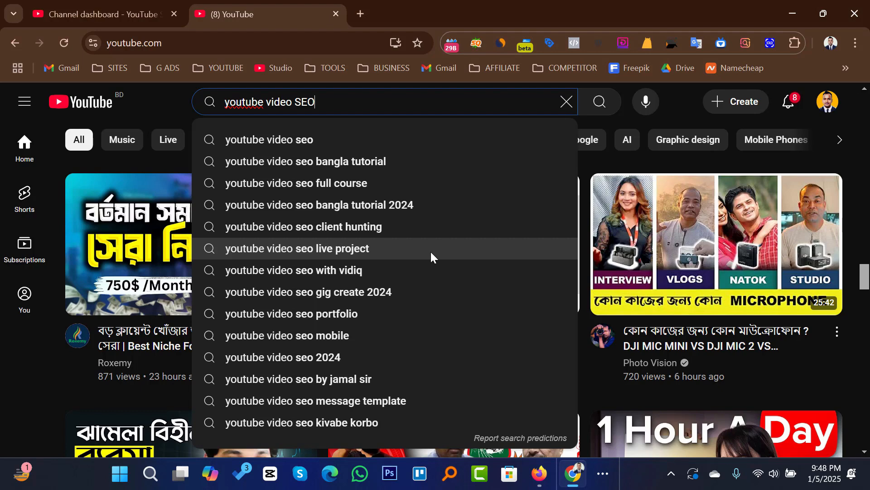
Step: Capture the search suggestions area, outline the suggestion list with a red rectangle, and discard the capture
key(Print)
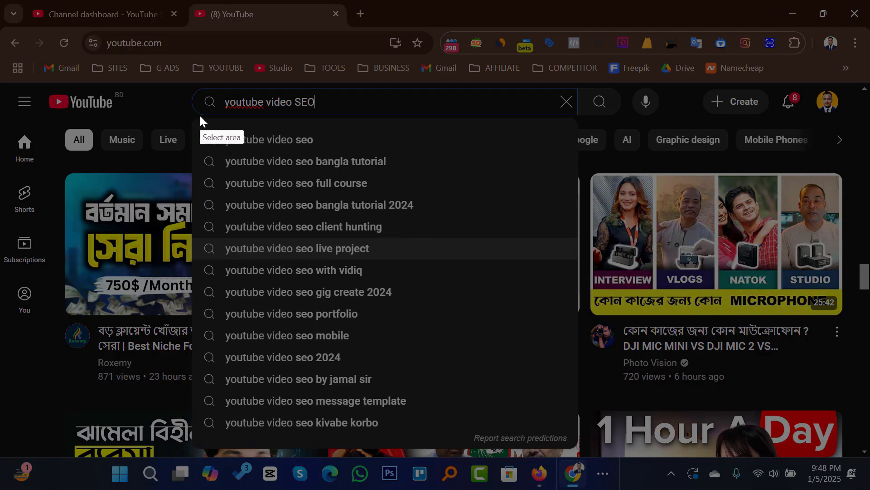
mouse_move(196, 86)
mouse_down()
mouse_move(316, 325)
mouse_move(459, 421)
mouse_move(470, 441)
mouse_up()
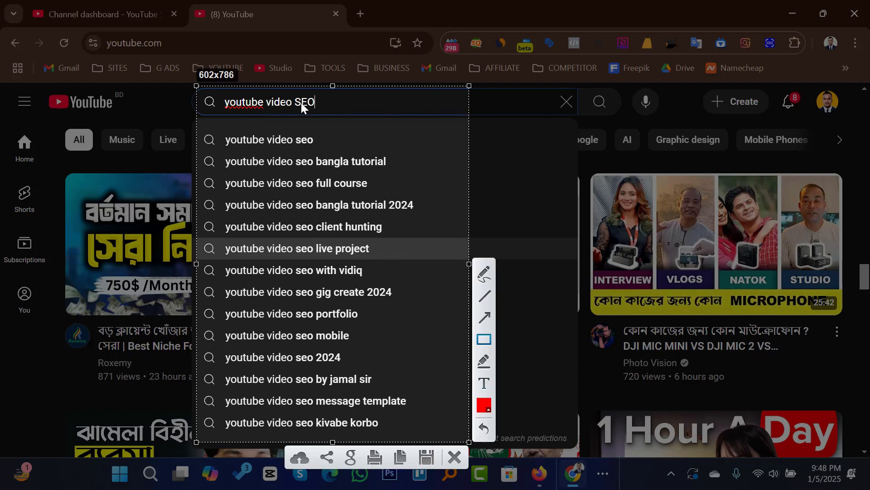
drag(199, 123, 422, 430)
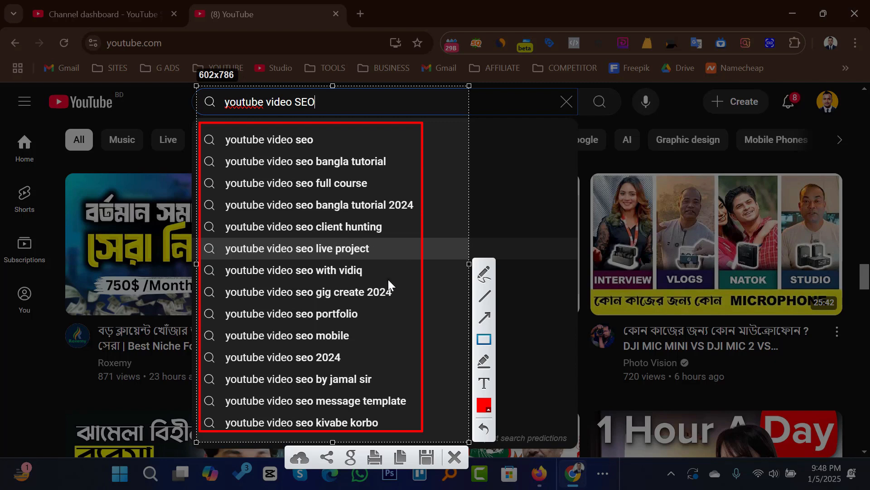
click(458, 460)
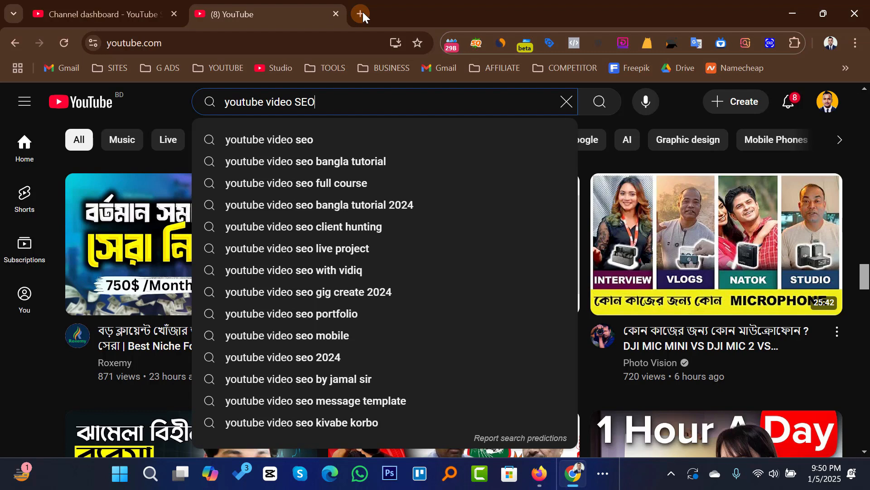
Step: Search Google for "vidiq chrome extension" in a new browser tab
click(363, 12)
text(vidiq chrome extension)
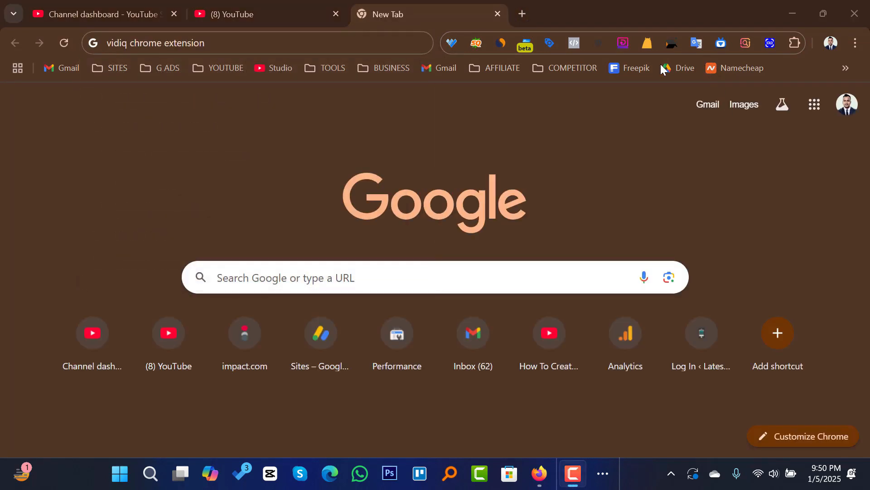
click(285, 42)
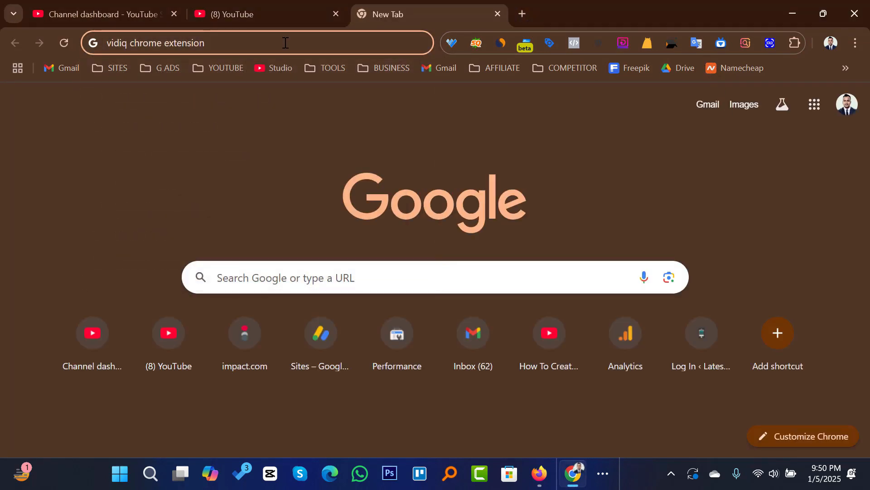
key(Return)
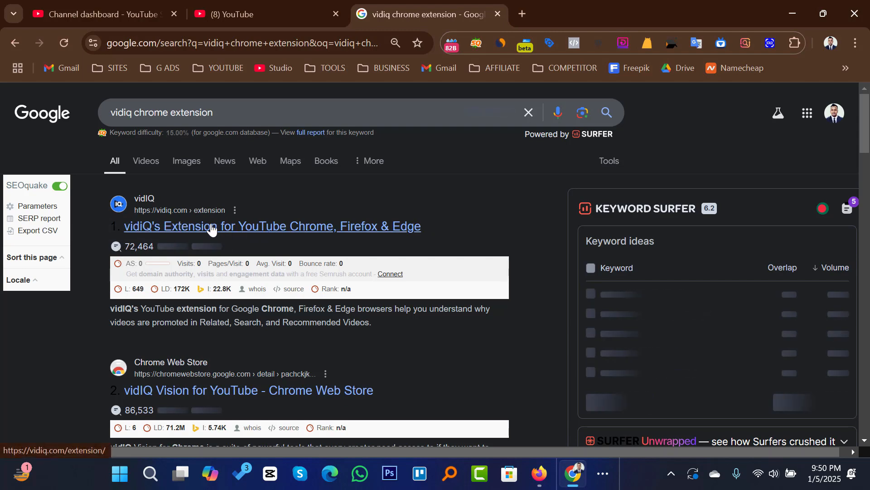
Step: Install the vidIQ Vision for YouTube extension from its Chrome Web Store page
scroll(273, 204, down, 2)
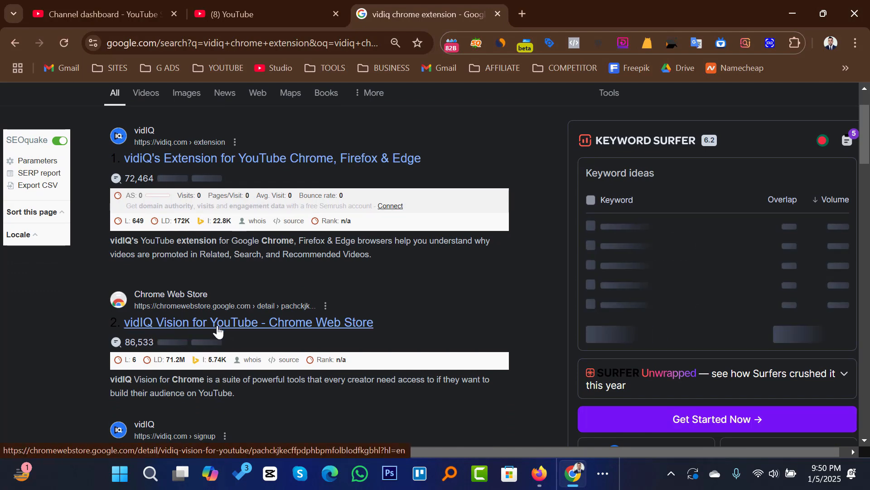
click(219, 330)
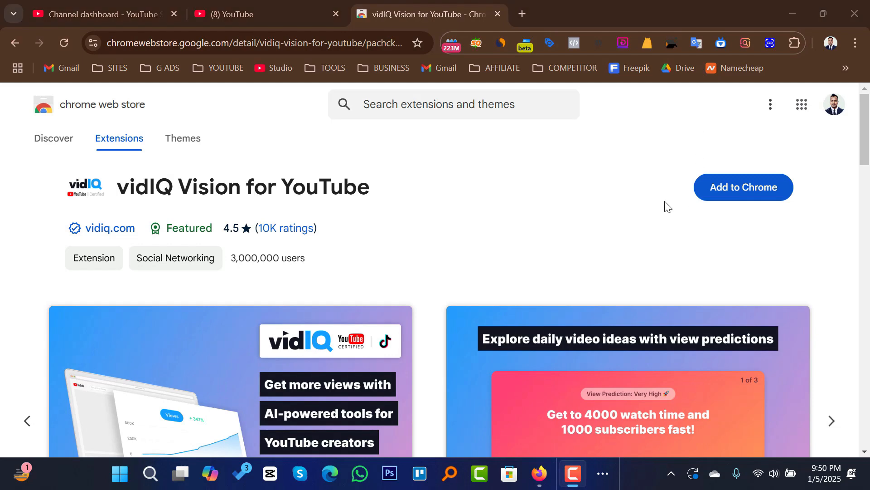
click(735, 187)
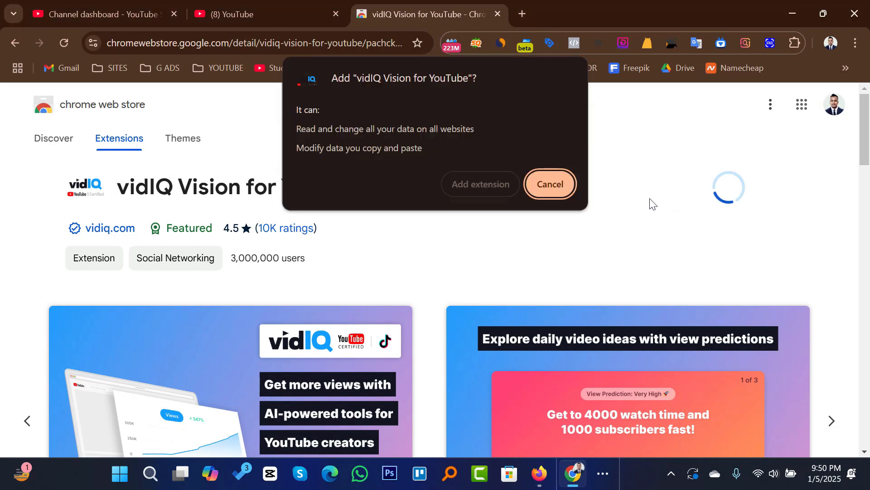
click(480, 186)
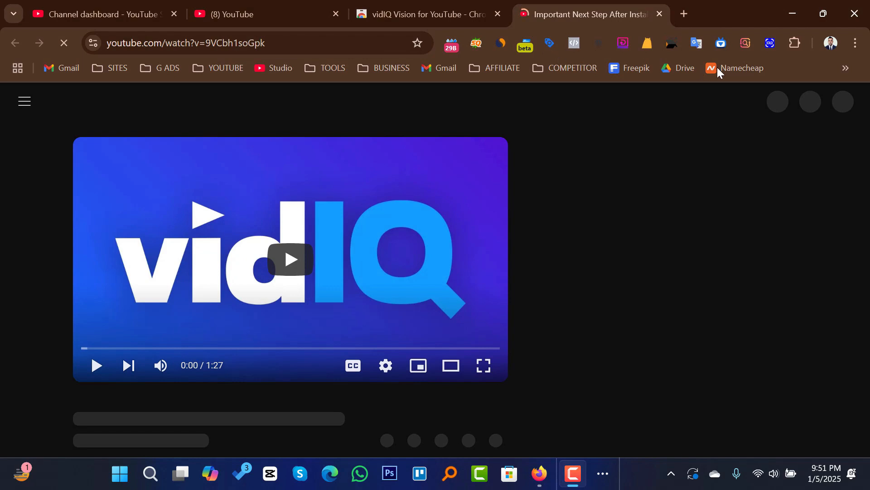
Step: Pin the vidIQ Vision for YouTube extension to the browser toolbar
click(796, 41)
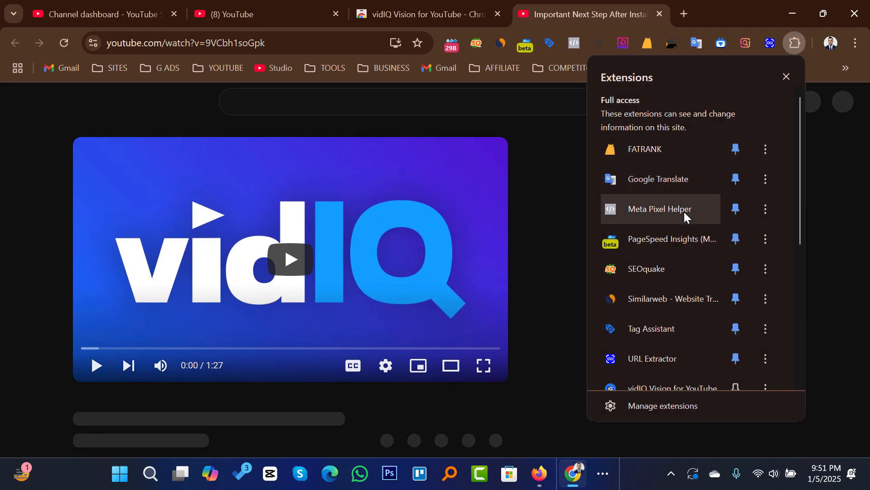
scroll(718, 240, down, 3)
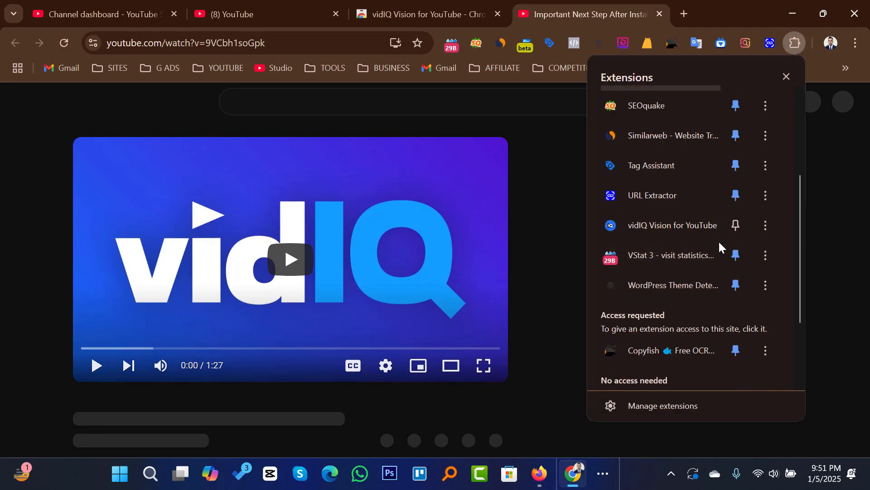
click(736, 225)
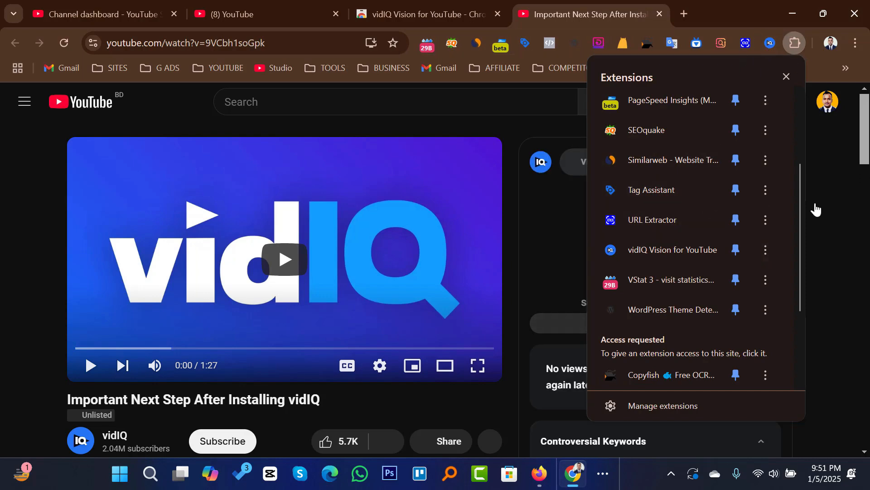
click(836, 242)
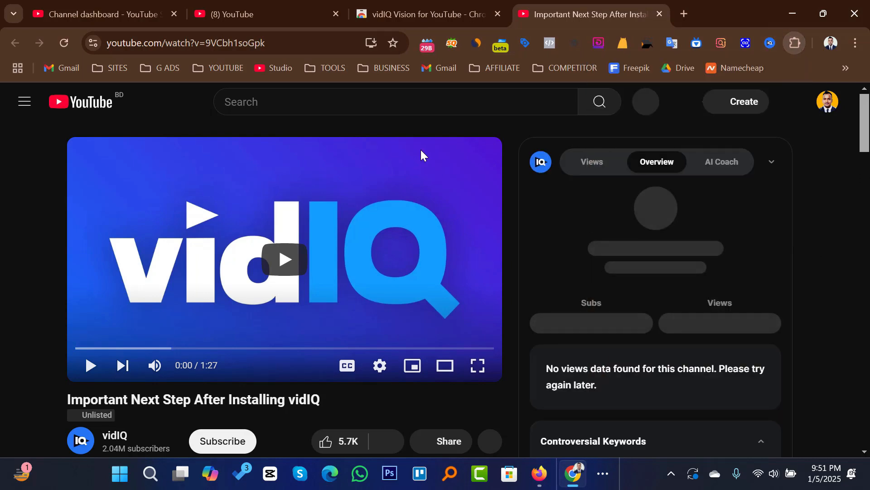
Step: Return to YouTube Studio and reopen the details of the "Youtube Video SEO full Course" draft from the channel content list
click(250, 15)
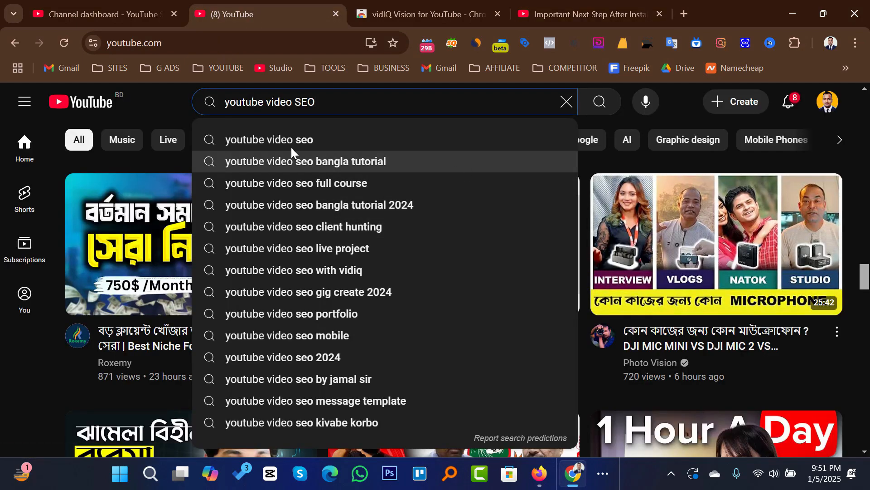
click(105, 17)
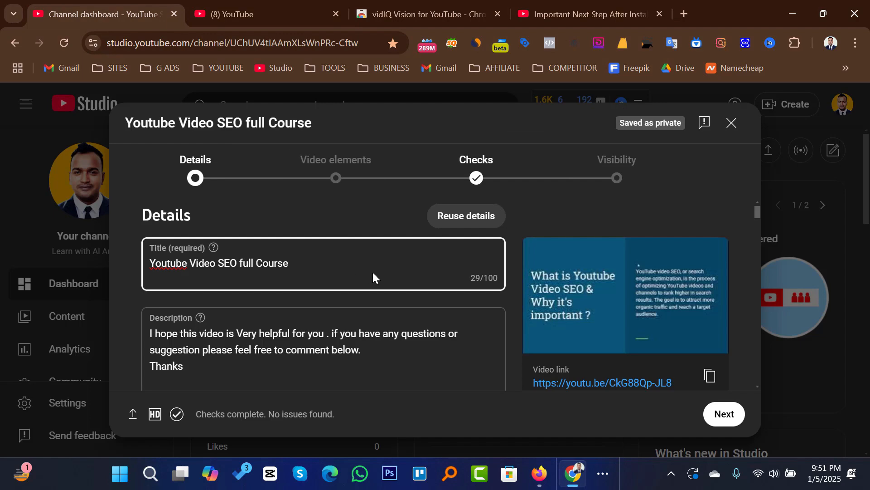
scroll(373, 271, down, 3)
scroll(376, 268, up, 3)
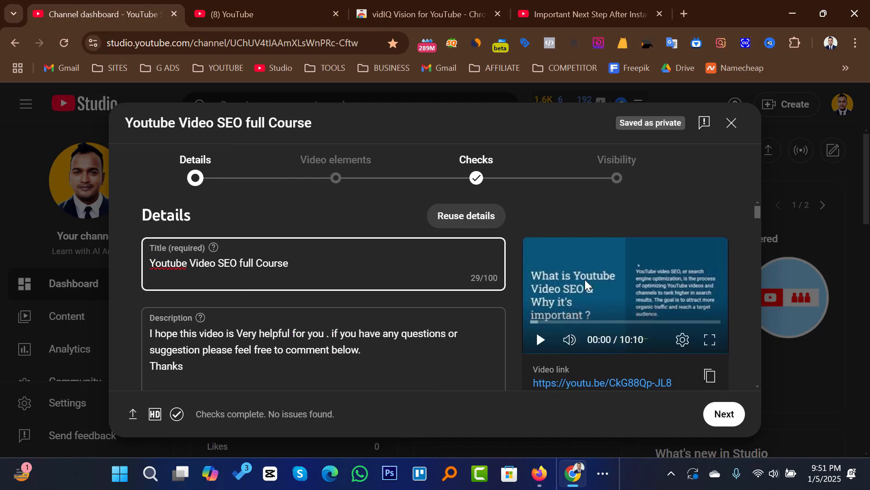
click(80, 320)
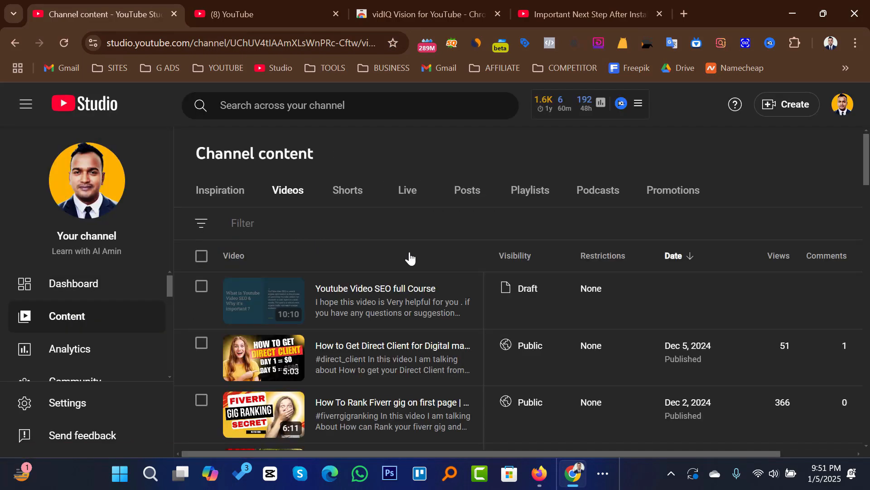
mouse_move(315, 311)
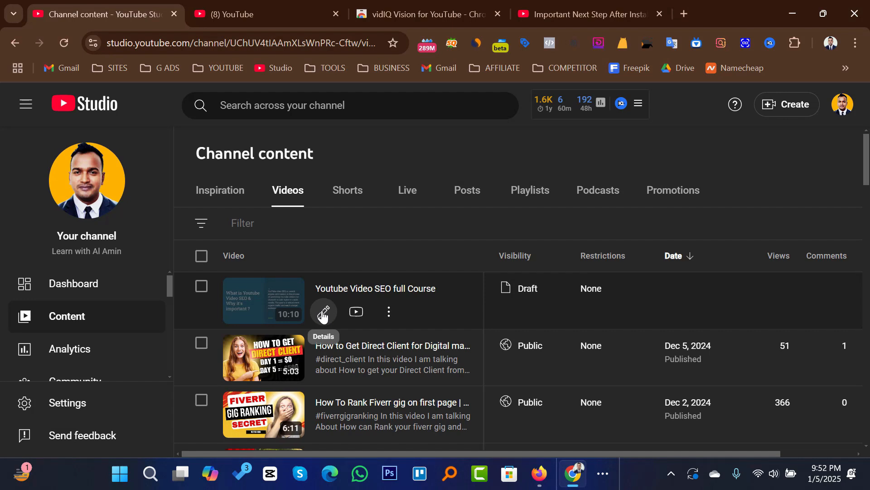
click(323, 313)
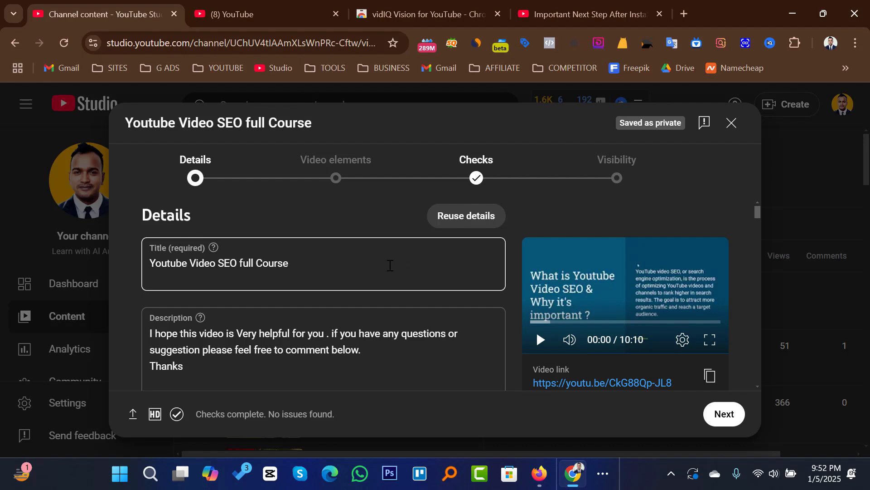
Step: Examine the draft's details and vidIQ's title suggestions with their scores, then collapse the suggestions
scroll(390, 265, down, 2)
scroll(390, 265, down, 1)
scroll(392, 266, up, 3)
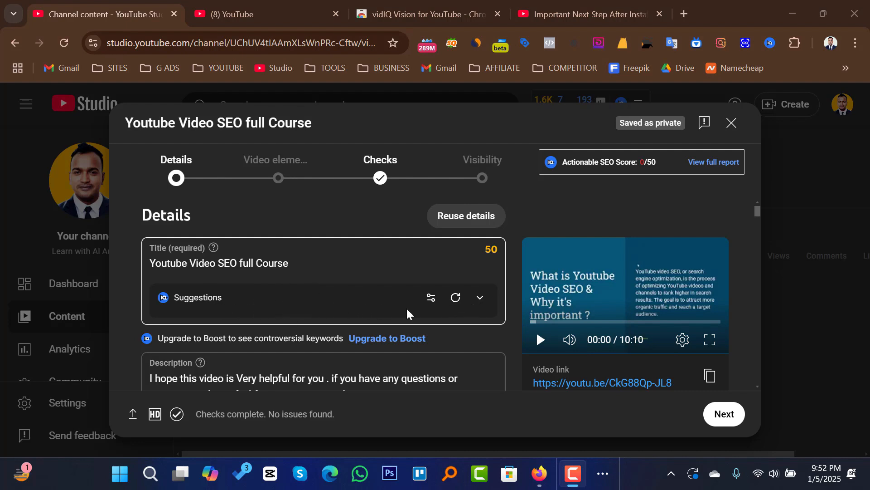
click(480, 302)
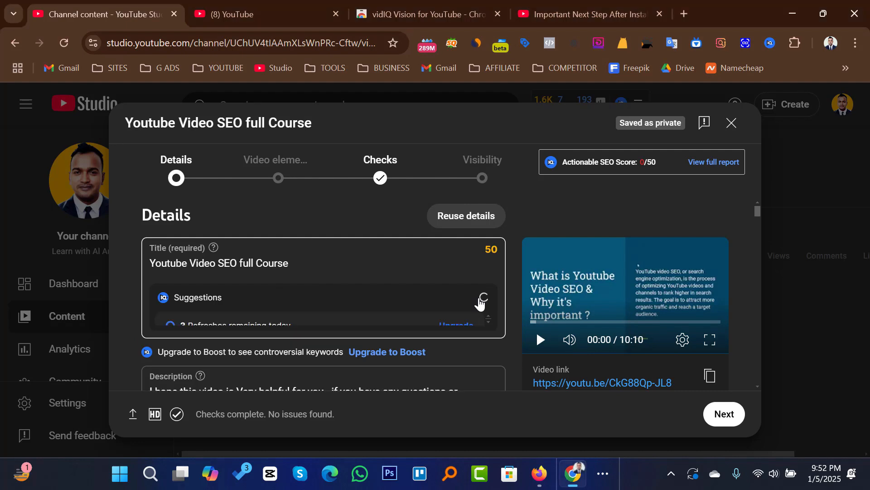
scroll(349, 293, down, 2)
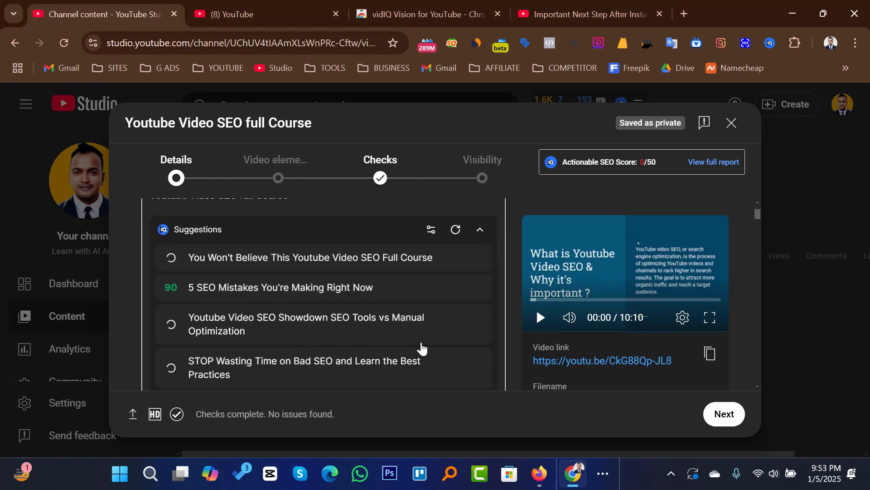
scroll(422, 345, up, 2)
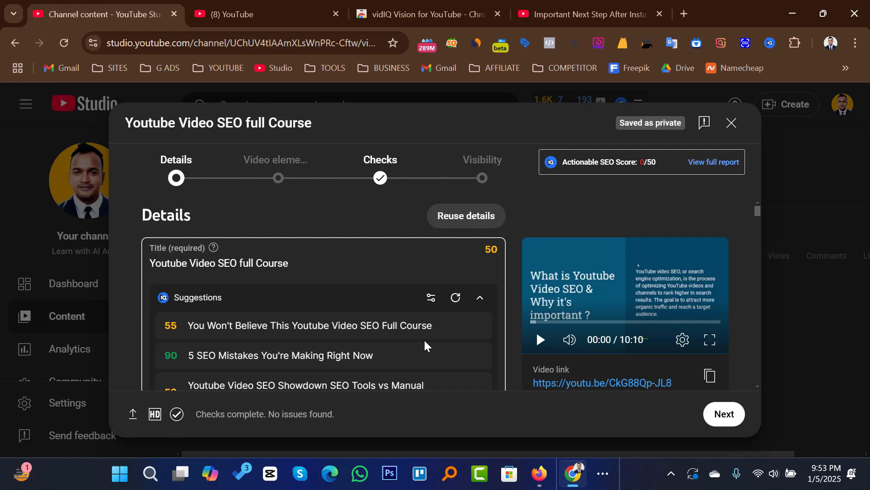
click(480, 297)
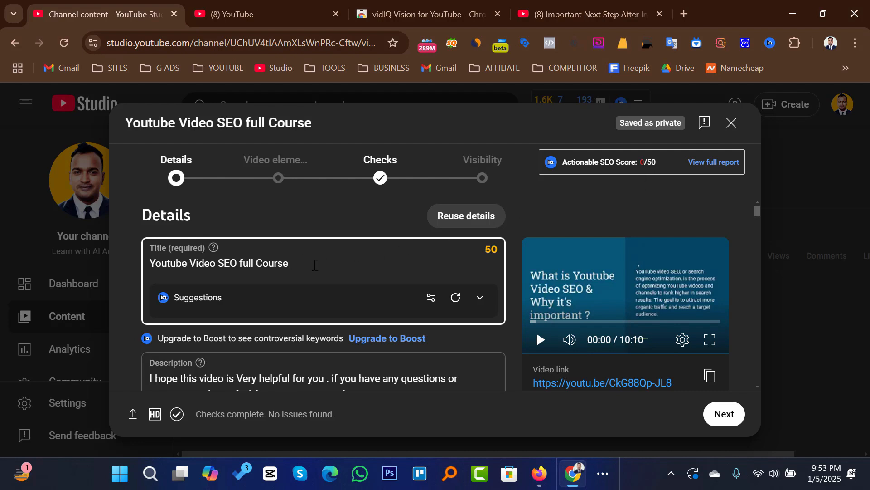
Step: Extend the video title to "Youtube Video SEO full Course 2025 | Youtube SEO English Tutorial"
click(317, 263)
text(20)
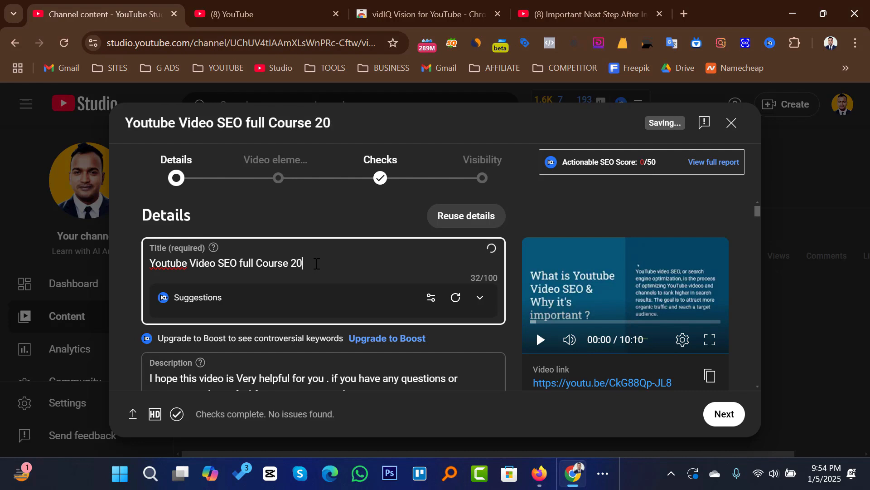
text(25)
text(| You)
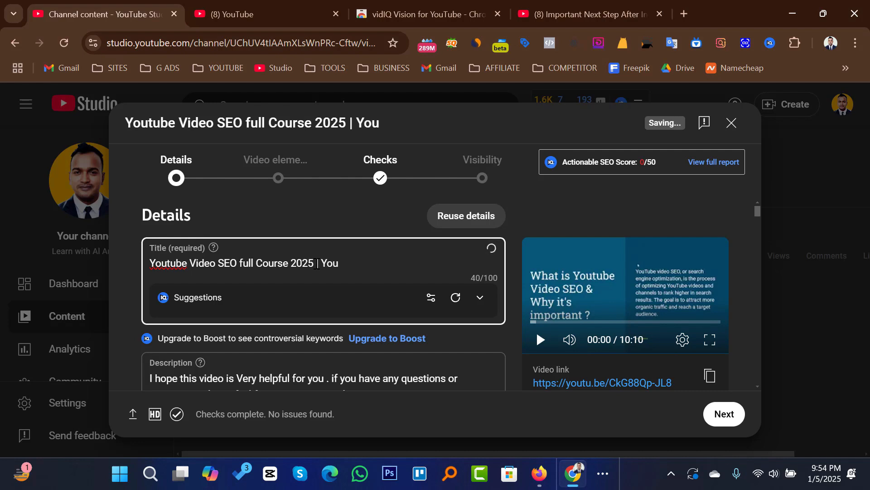
text(tube SEO)
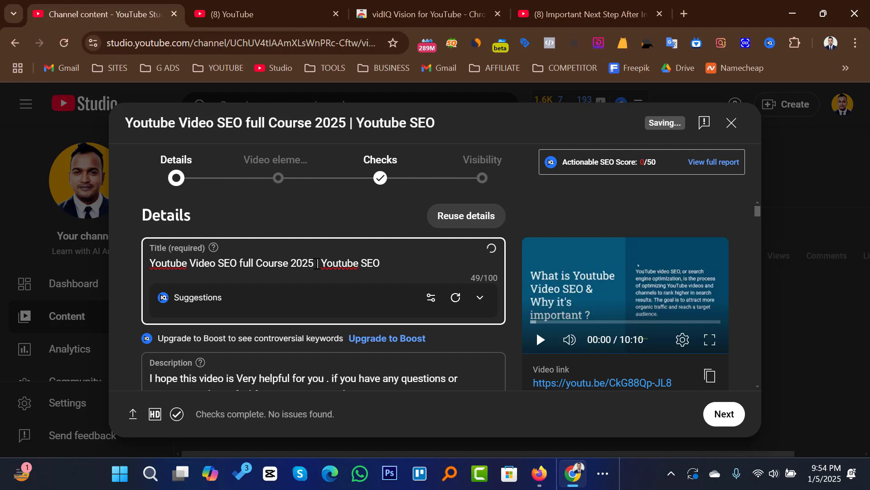
text( English T)
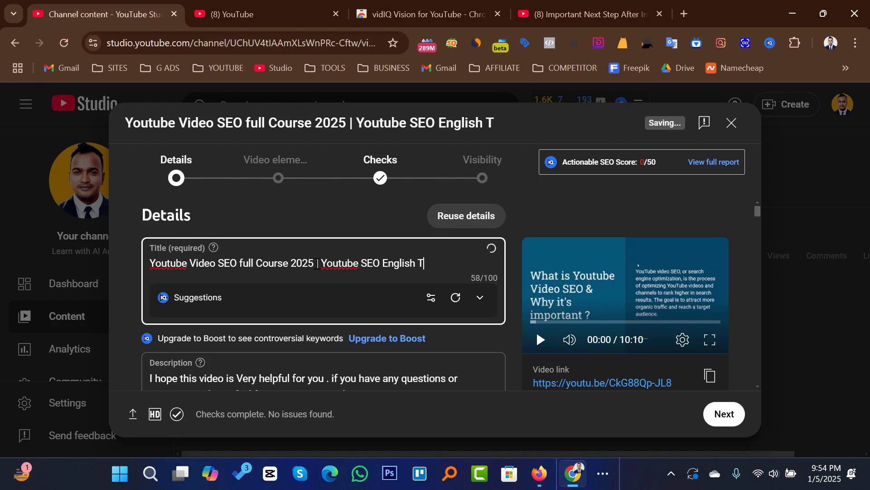
text(utorail)
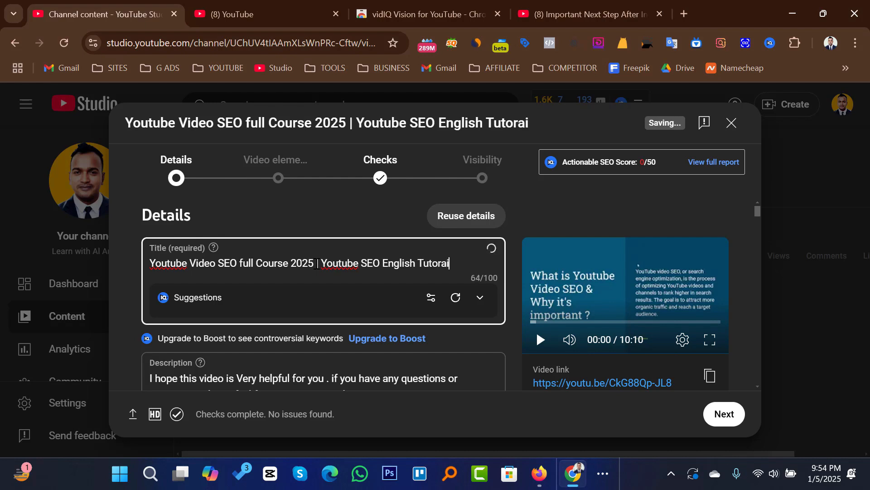
key(BackSpace)
key(BackSpace)
key(BackSpace)
key(BackSpace)
text(ial)
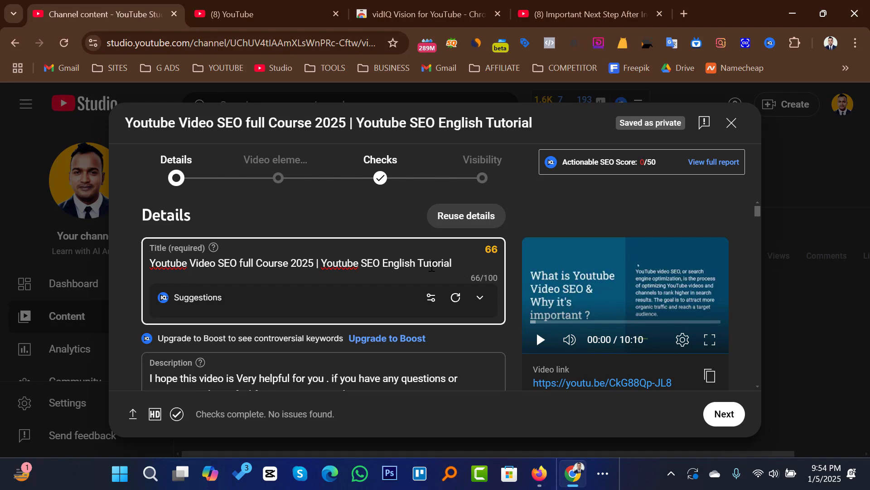
Step: Copy the full video title and insert it on its own line at the start of the description
key(ctrl+a)
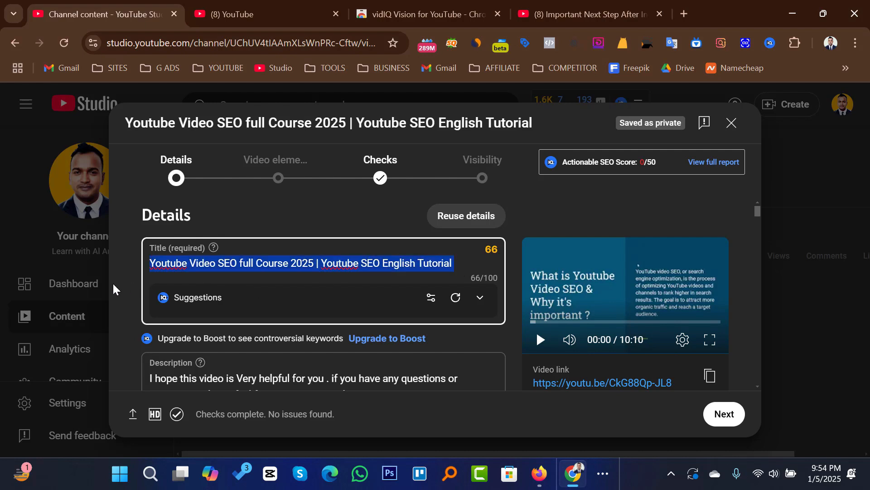
click(343, 222)
drag(459, 265, 123, 278)
key(ctrl+c)
scroll(325, 298, down, 2)
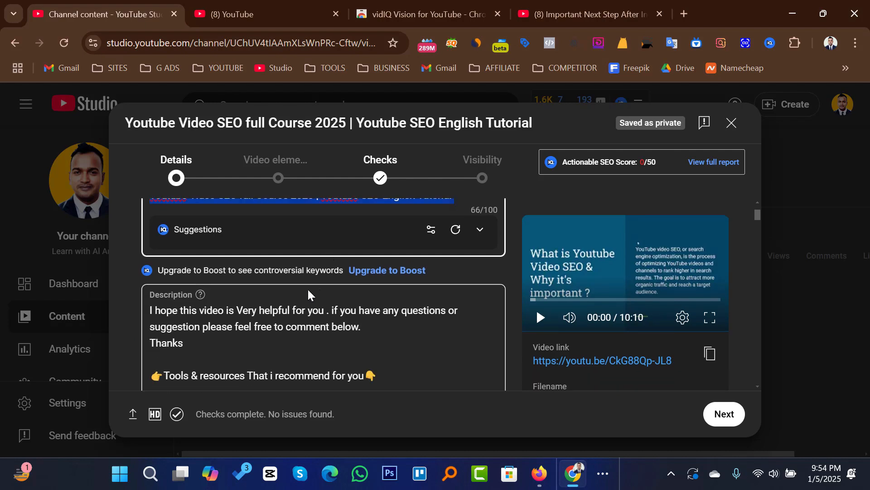
click(153, 310)
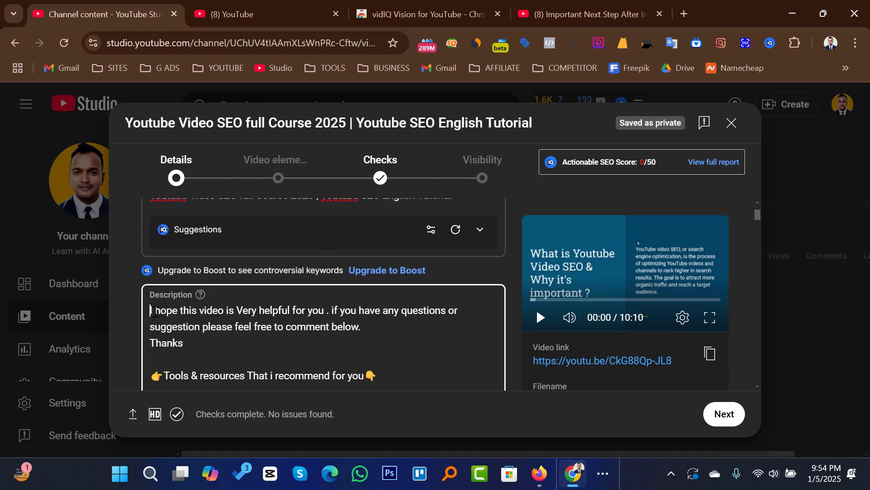
key(ctrl+v)
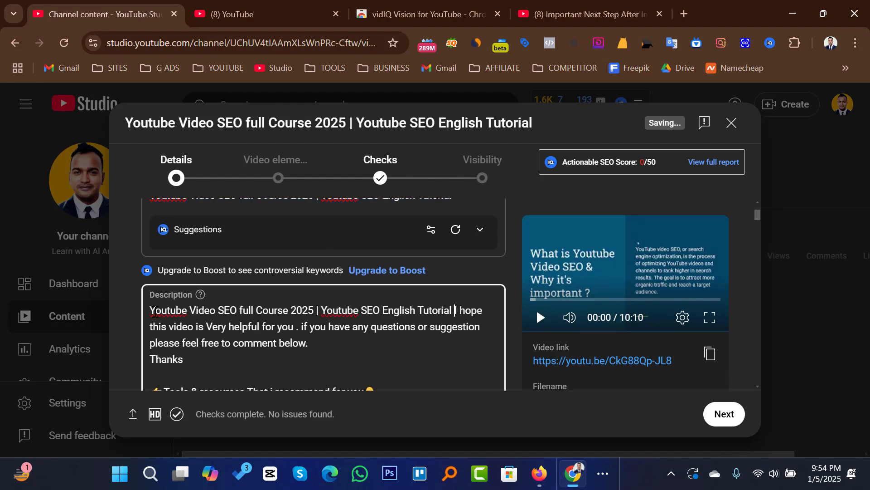
key(Return)
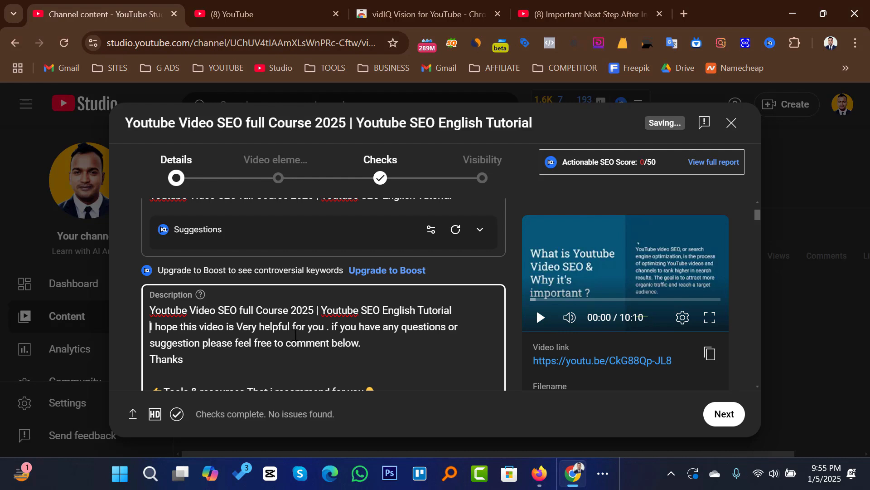
Step: Add the line "In this video I am talking about Youtube Video SEO." below the title line in the description
click(472, 311)
key(Return)
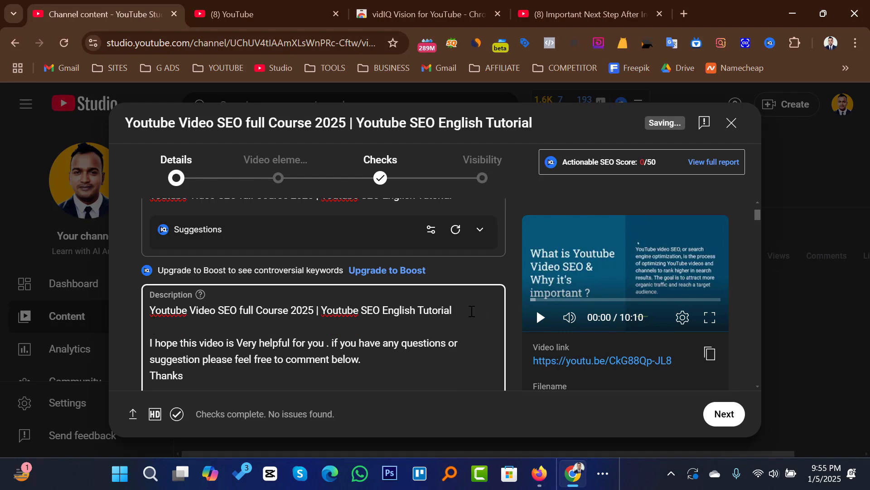
text(In thios v)
key(BackSpace)
key(BackSpace)
key(BackSpace)
key(BackSpace)
text(s video I am )
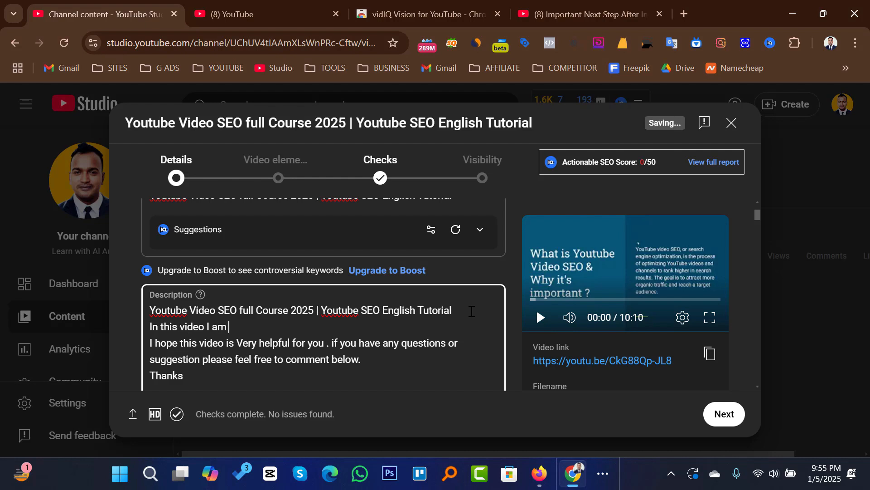
text(talking about Youtube )
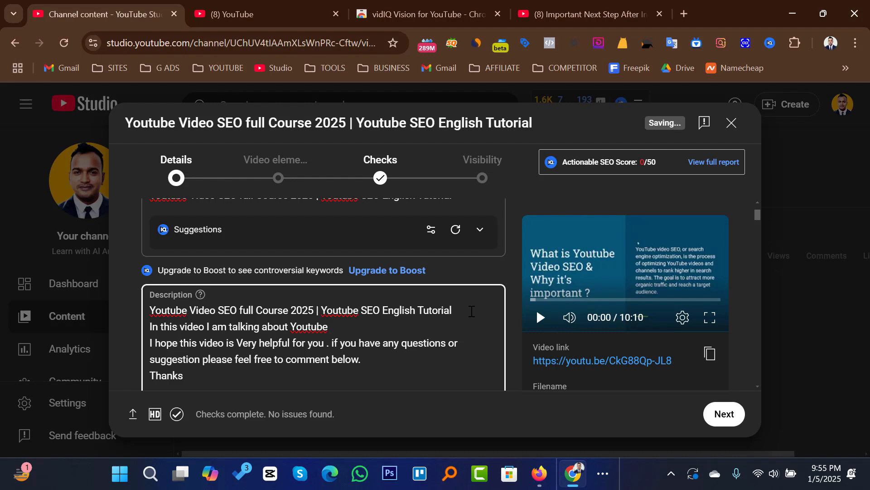
text(Vidoe)
key(BackSpace)
key(BackSpace)
key(BackSpace)
text(eo SEO.)
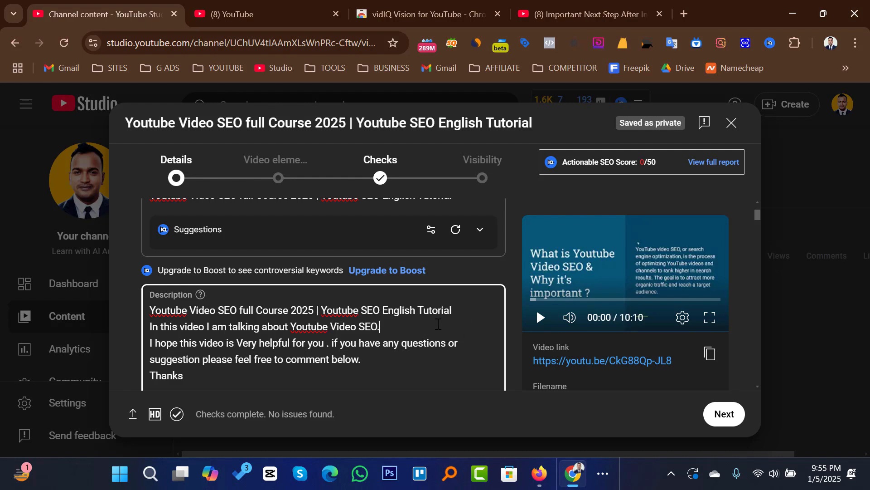
Step: Open the video's playlist selection and look through the existing playlists
scroll(457, 312, down, 10)
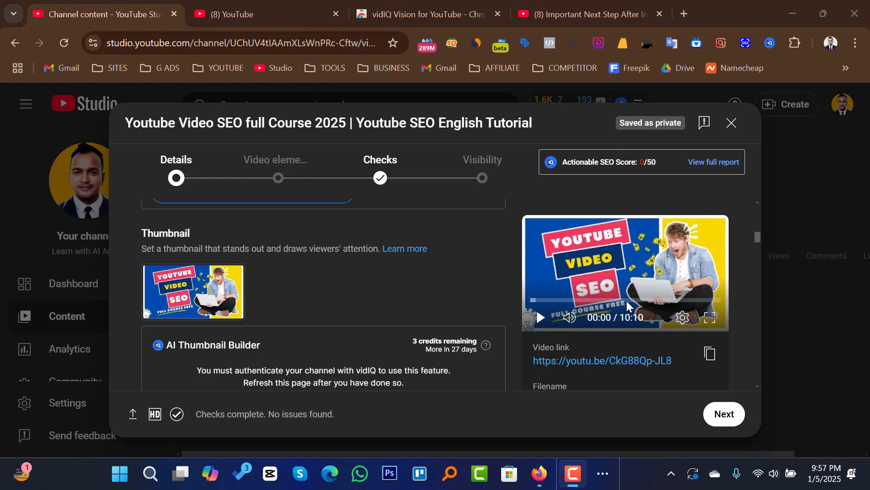
click(539, 315)
scroll(399, 304, down, 5)
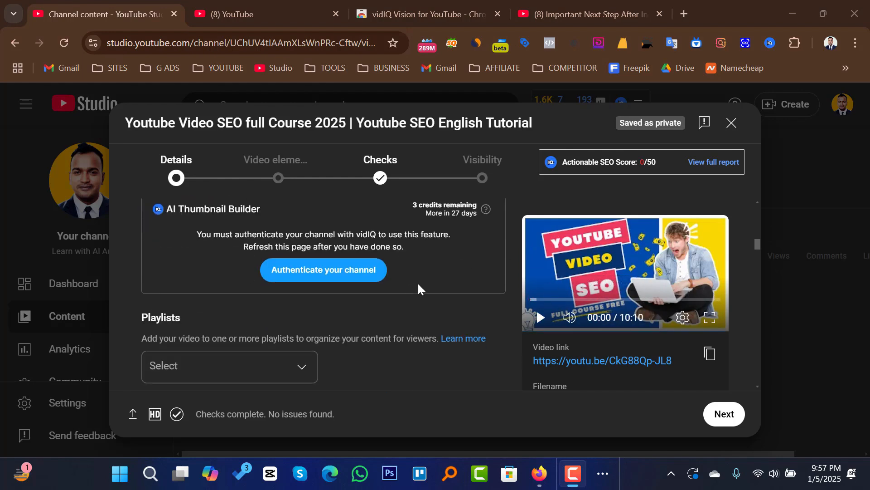
click(291, 299)
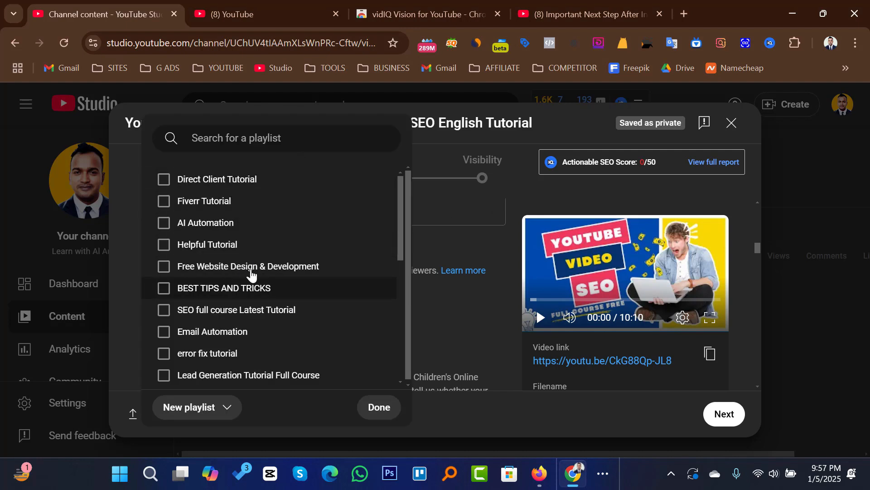
scroll(258, 342, down, 3)
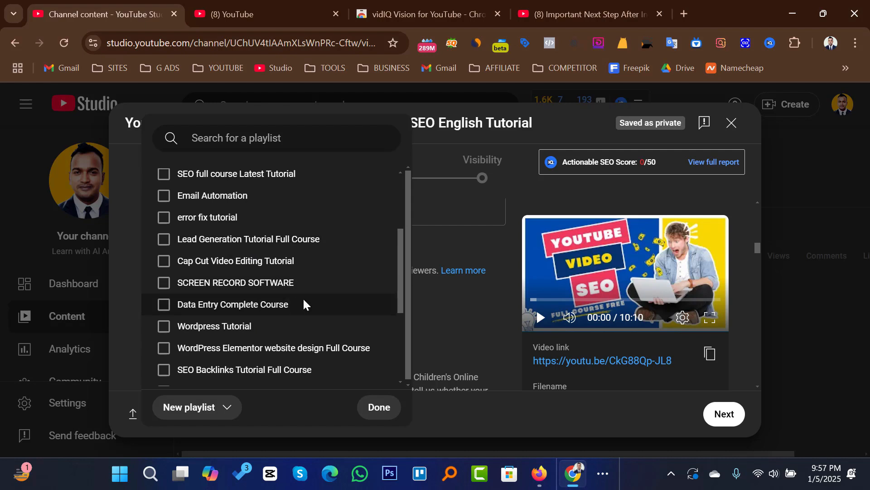
scroll(302, 297, up, 3)
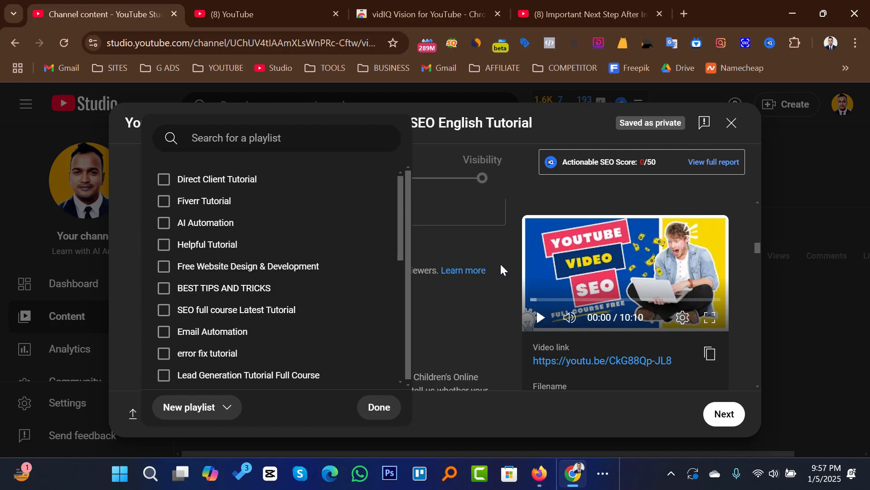
scroll(272, 320, down, 2)
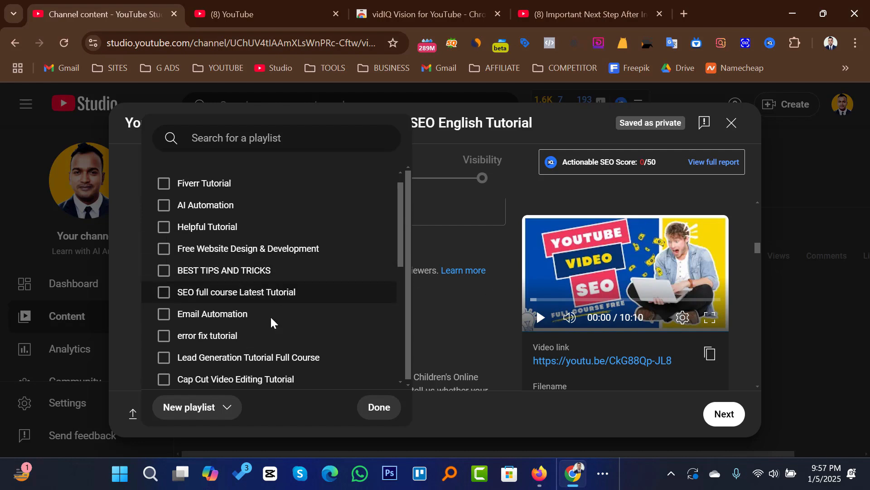
Step: Start a new playlist titled "Youtube Video SEO Full Course English"
click(184, 410)
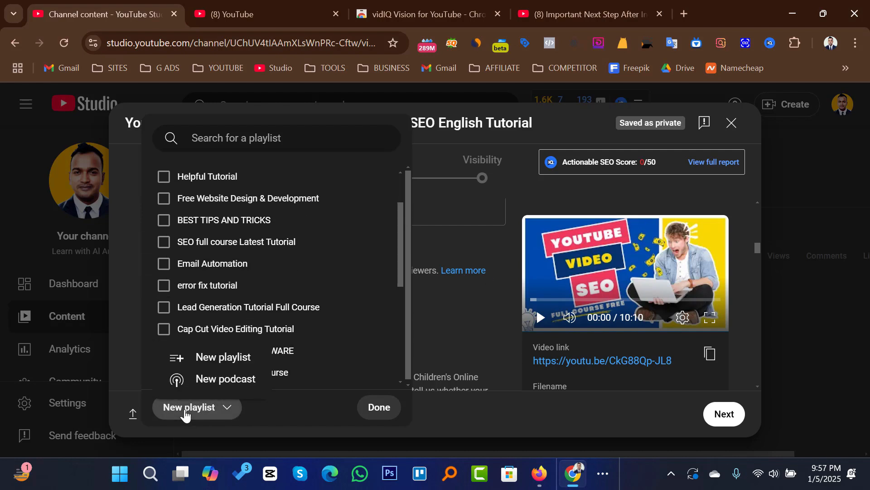
click(214, 361)
click(317, 212)
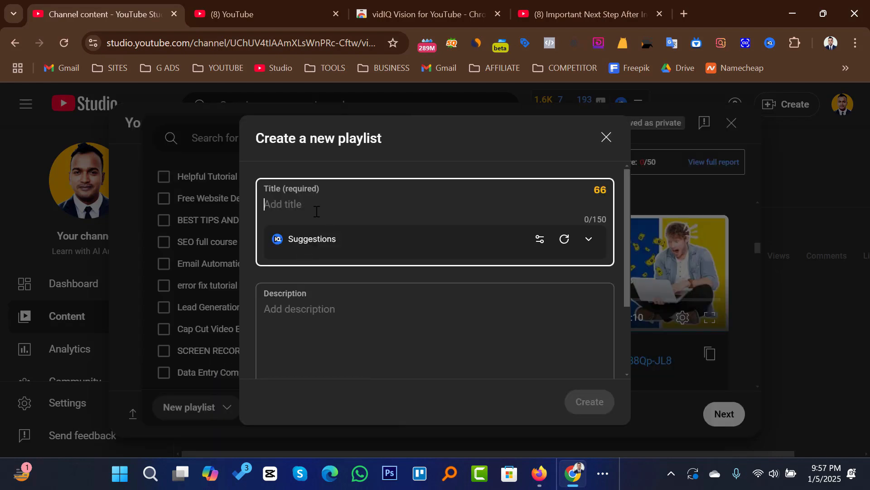
text(YO)
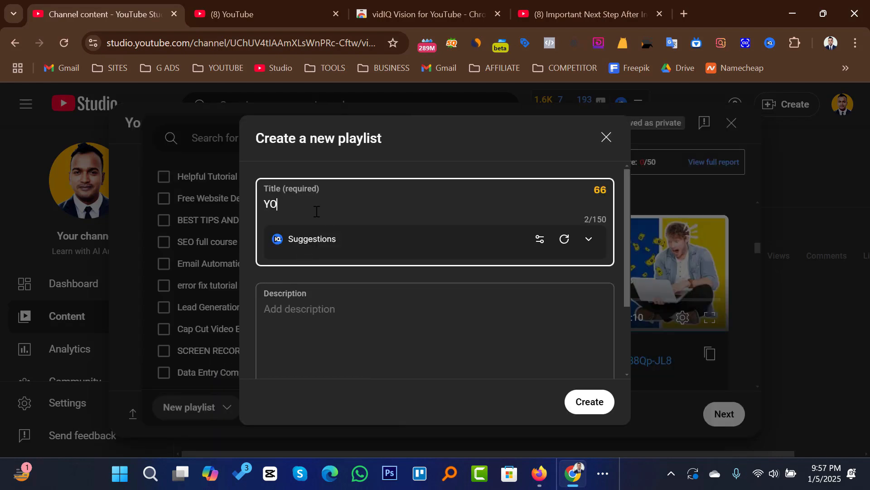
key(BackSpace)
text(outube Video SEO Full )
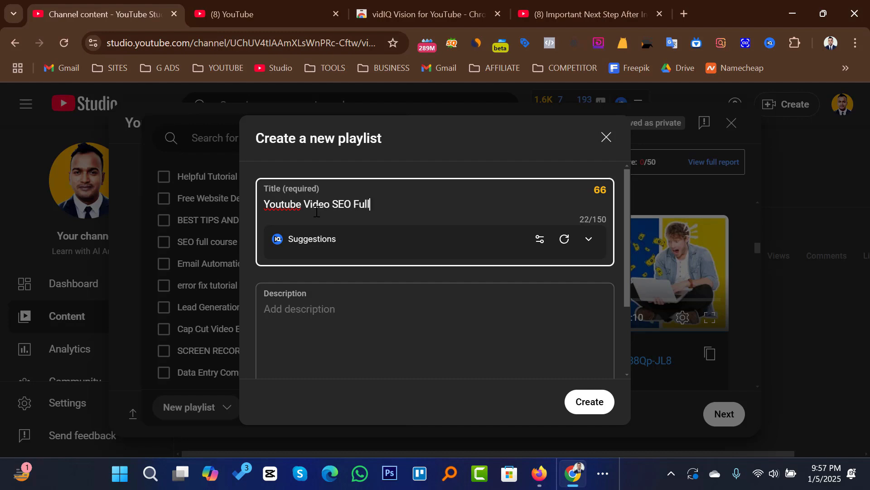
text(Course English)
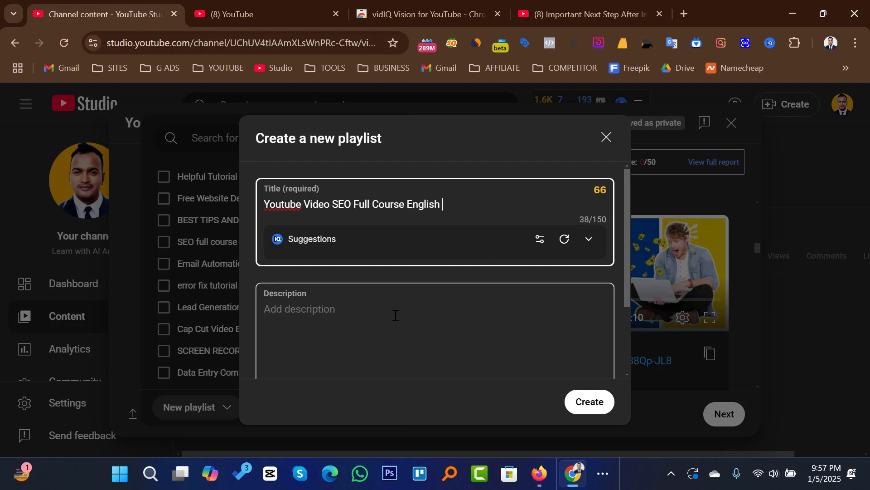
Step: Describe the playlist as "Here you will get all latest Video About Youtube Video. Also you will get Video About how to get Youtube Video SEO client."
click(357, 320)
text(Here you will g)
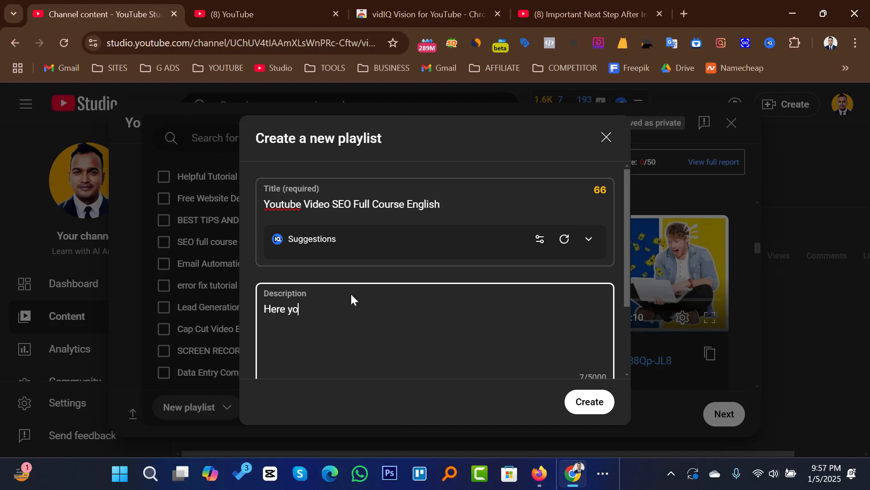
text(et all latest Video About Youtube Video. Also you will get)
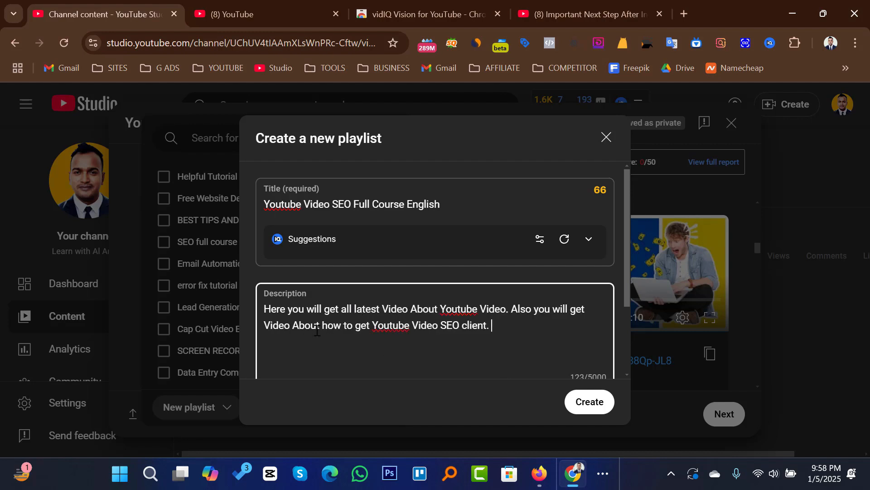
Step: Create the new playlist and assign the video to it
click(581, 403)
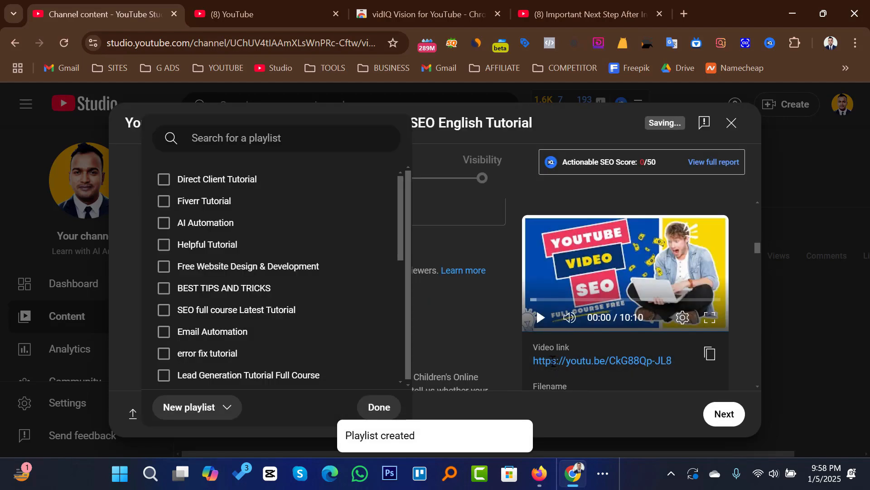
click(376, 408)
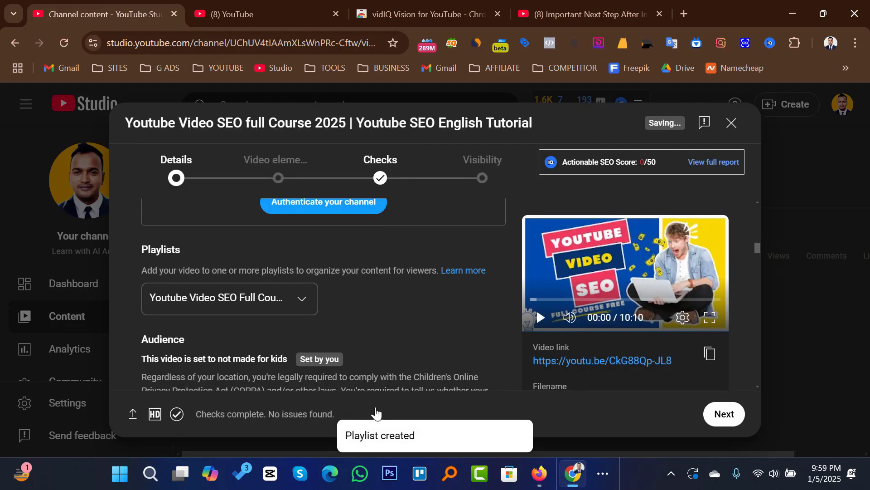
Step: Add the suggested tag "youtube video seo full course" to the video's tags
scroll(483, 297, down, 10)
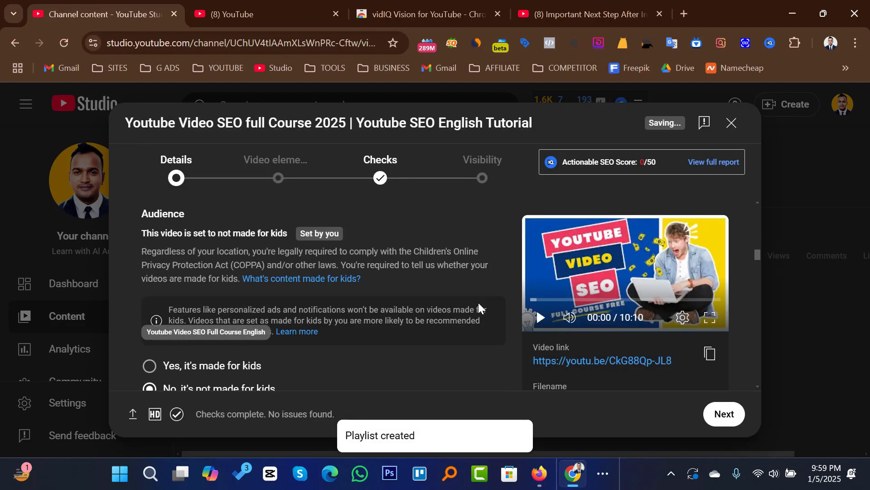
scroll(385, 265, down, 5)
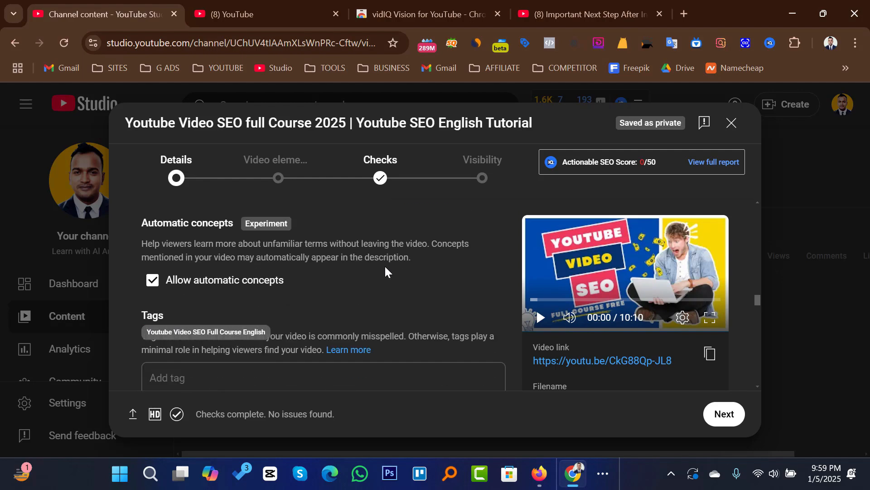
click(234, 249)
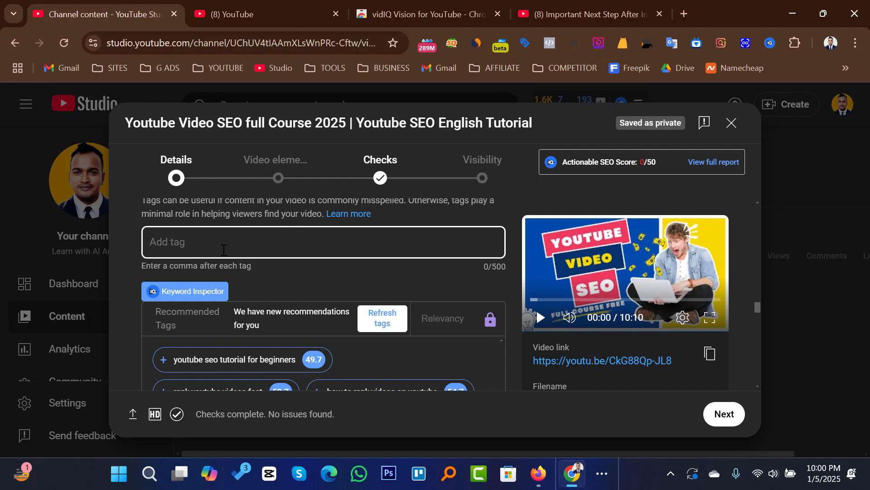
text(youtube vid)
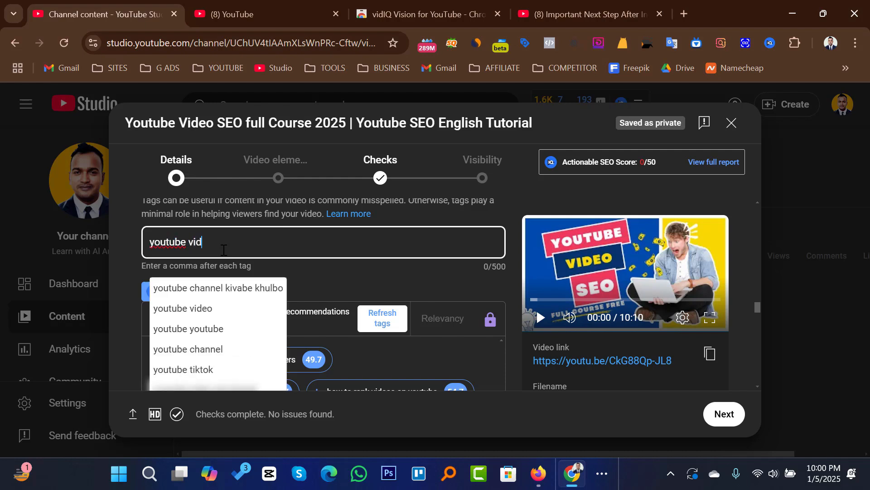
text(eo seo)
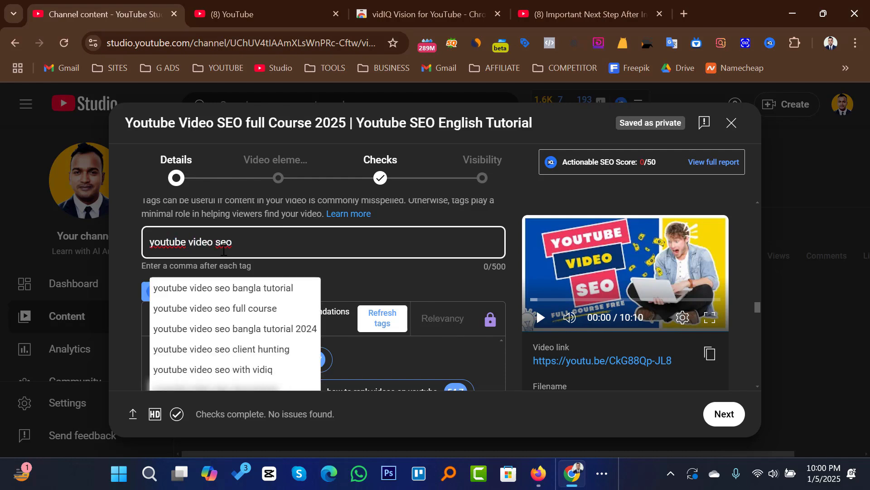
click(235, 308)
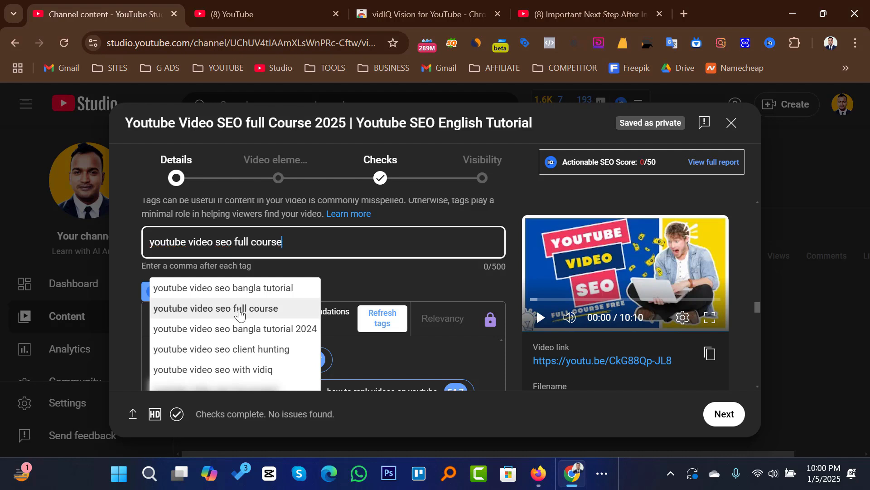
click(363, 242)
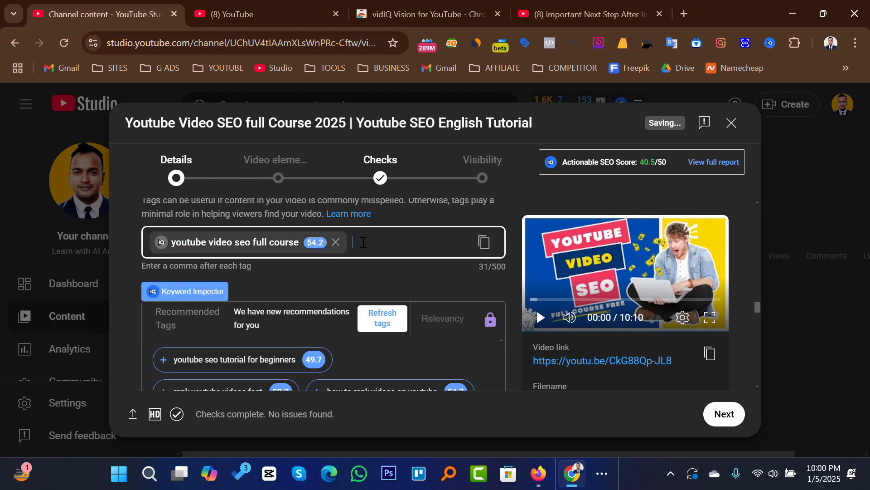
Step: Add "Youtube video seo" as another video tag
text(Youtub)
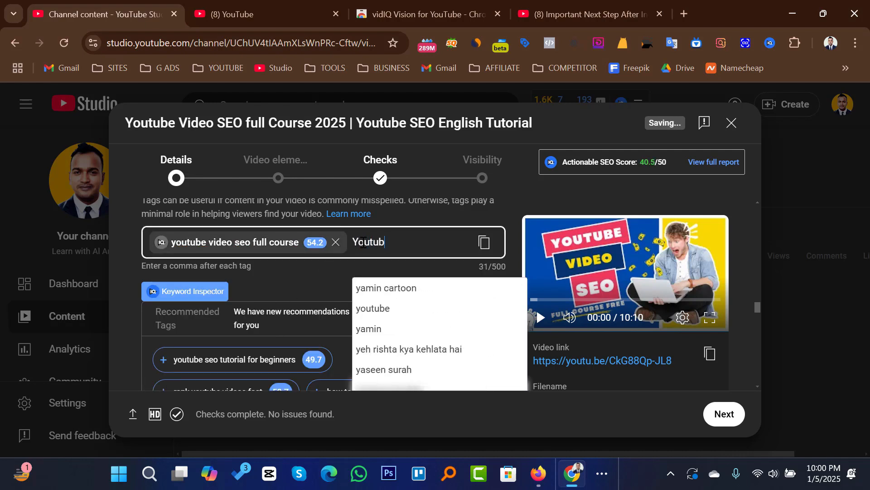
text(e video )
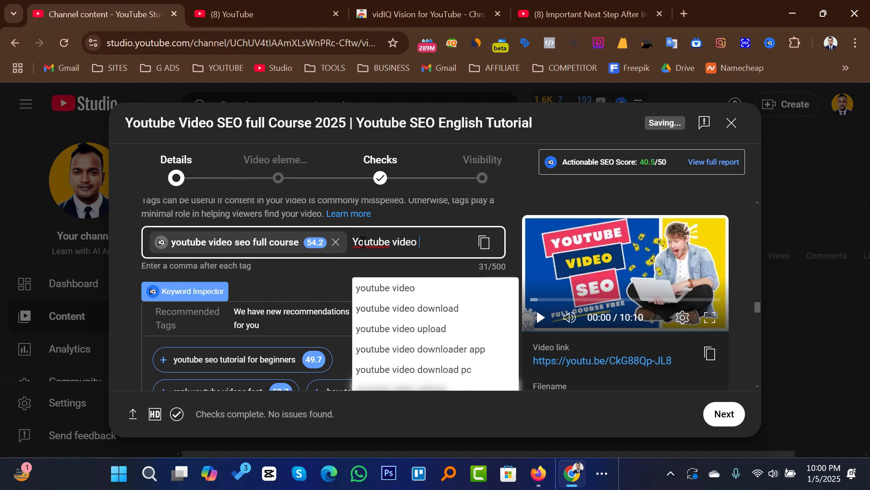
text(seo,Y)
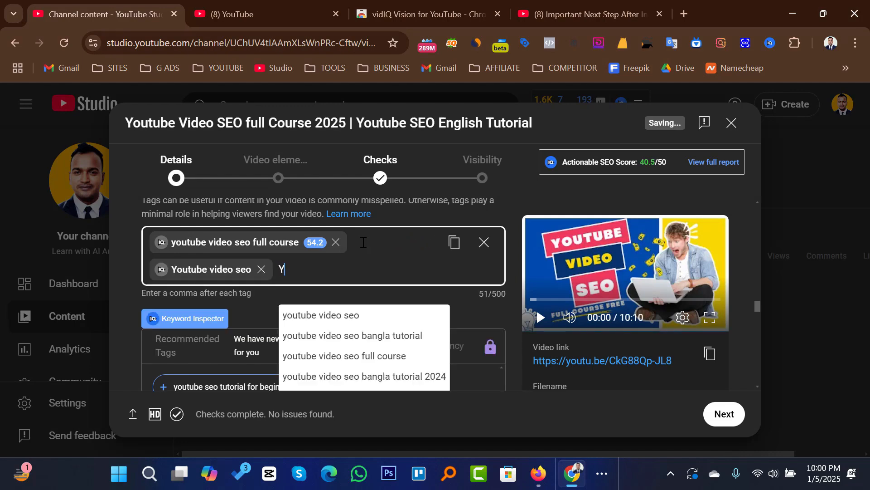
text(outu)
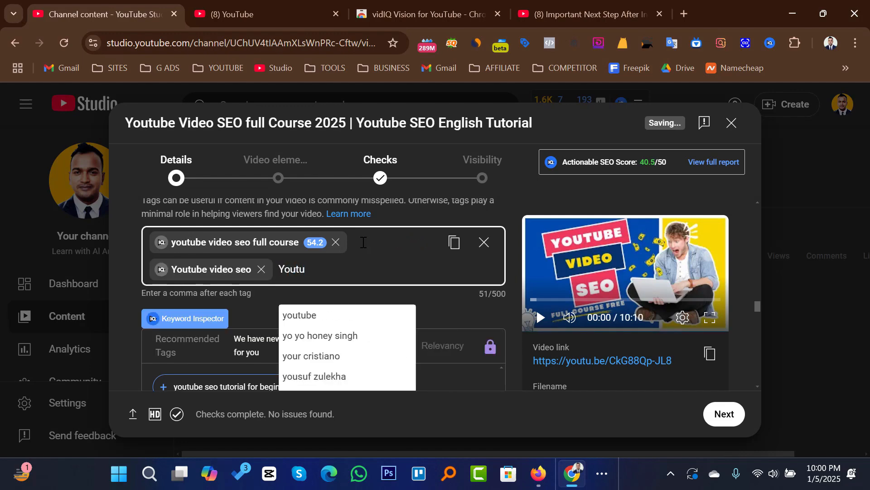
text(be video s)
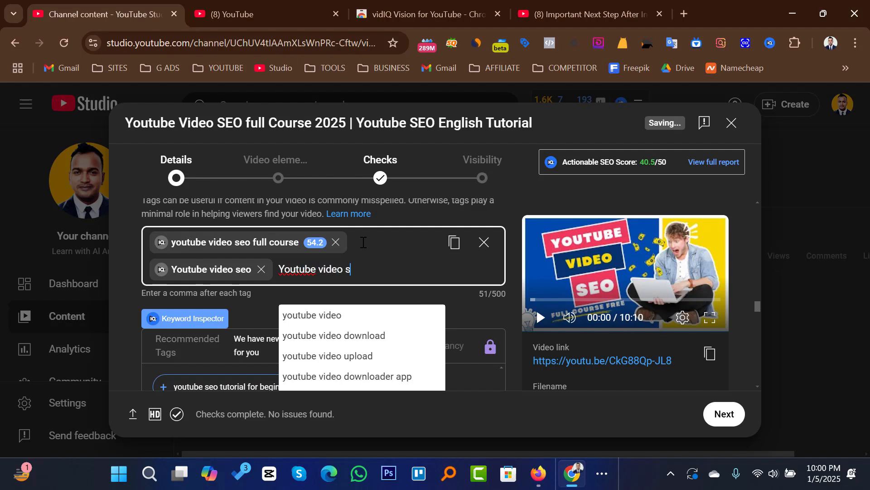
text(eo tuotor)
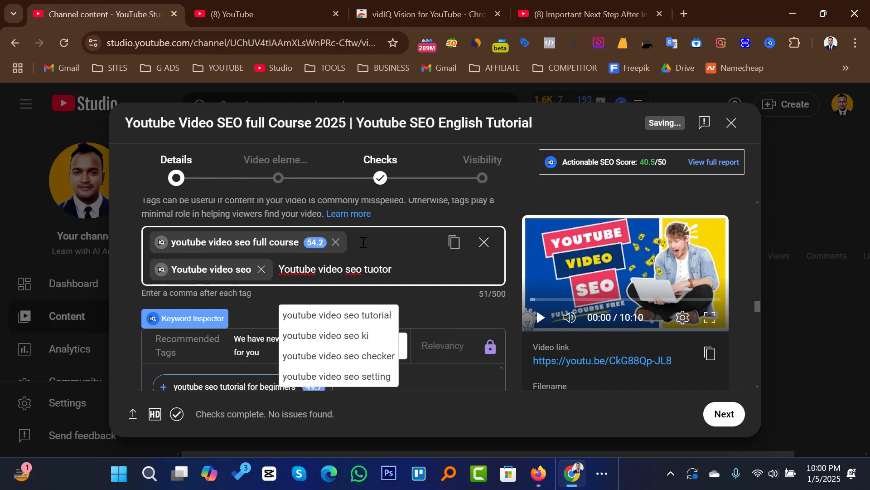
Step: Add "Youtube video seo tutorial" as a further video tag
key(BackSpace)
key(BackSpace)
key(BackSpace)
text(torial)
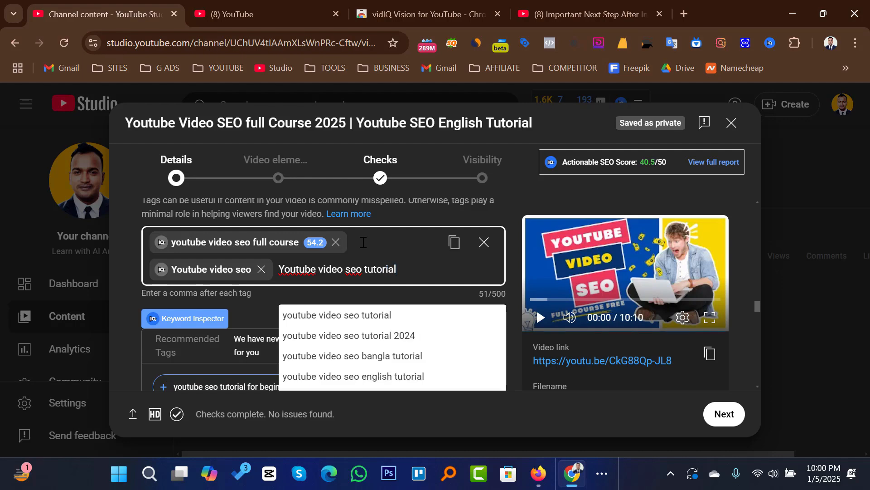
key(Return)
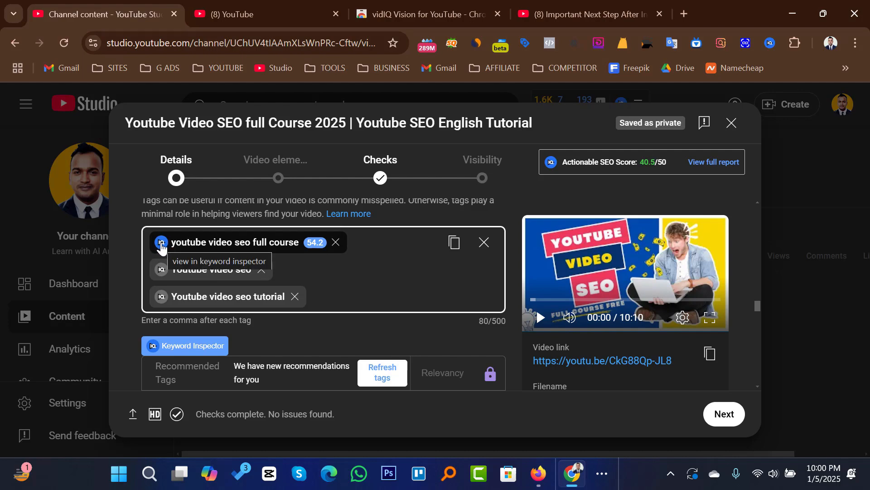
Step: Inspect the "youtube video seo full course" tag's keywords and add "youtube seo tutorial for beginners", "how to rank videos on youtube" and "rank youtube videos fast"
click(162, 243)
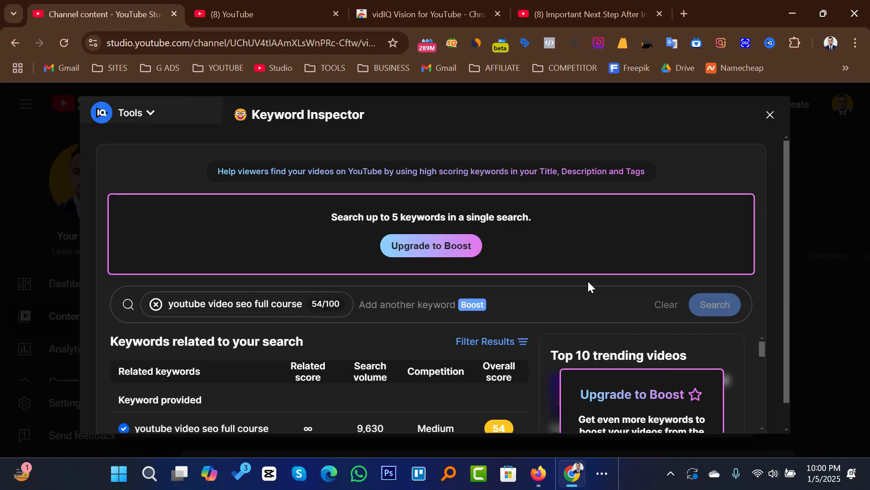
scroll(591, 284, down, 1)
scroll(468, 348, down, 2)
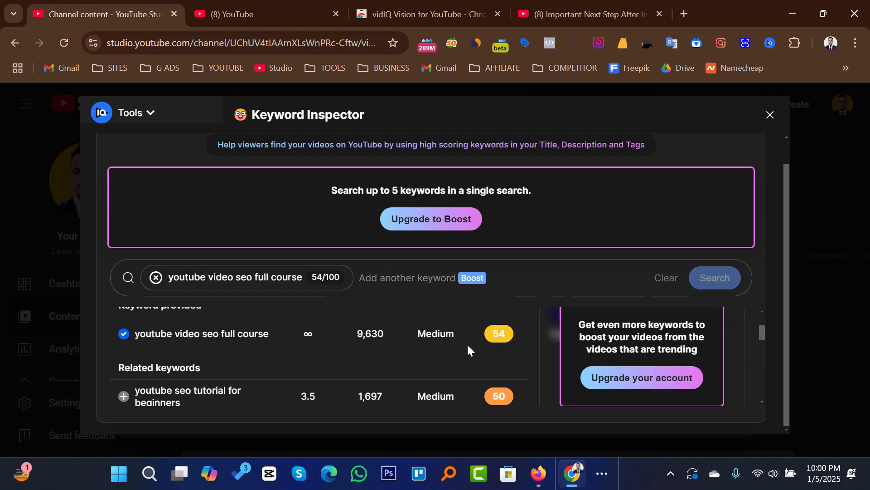
scroll(448, 349, up, 3)
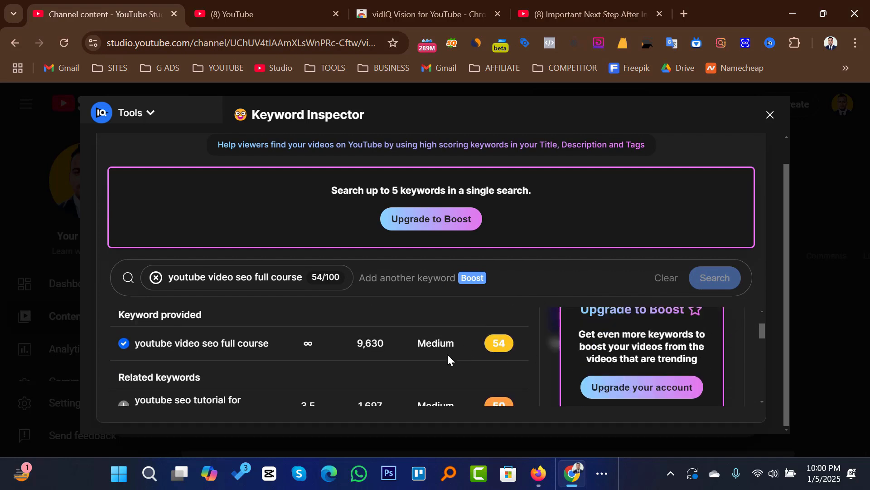
scroll(445, 331, down, 3)
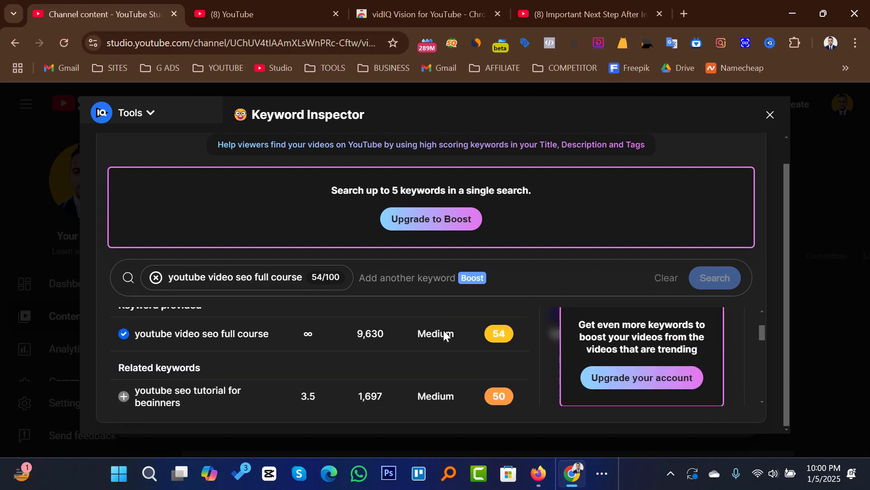
click(123, 397)
scroll(254, 371, down, 3)
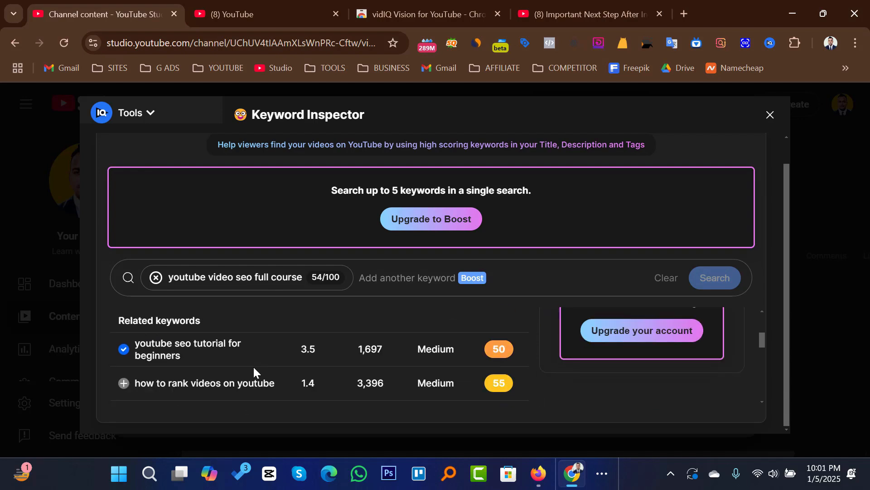
click(123, 362)
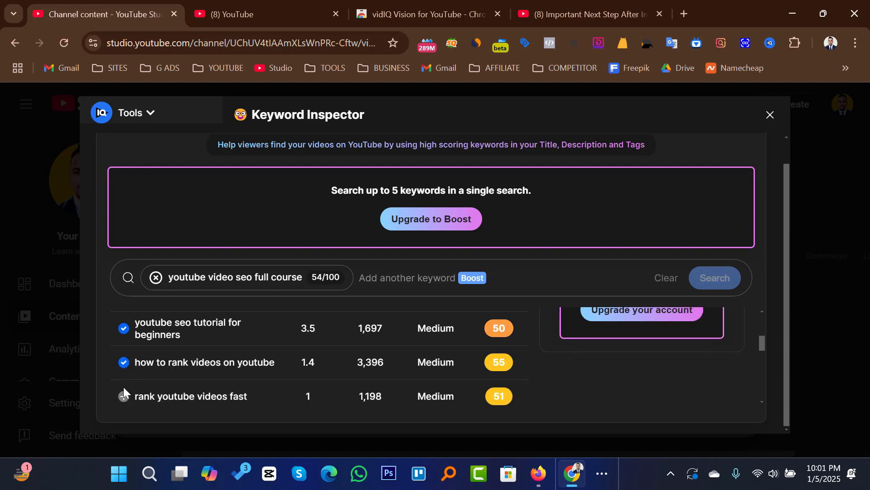
click(122, 395)
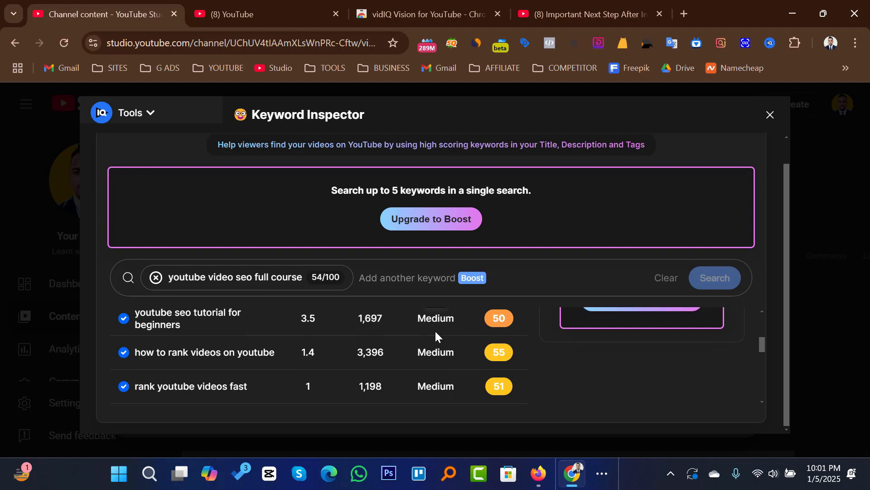
scroll(360, 343, down, 2)
scroll(538, 321, up, 4)
scroll(537, 321, up, 2)
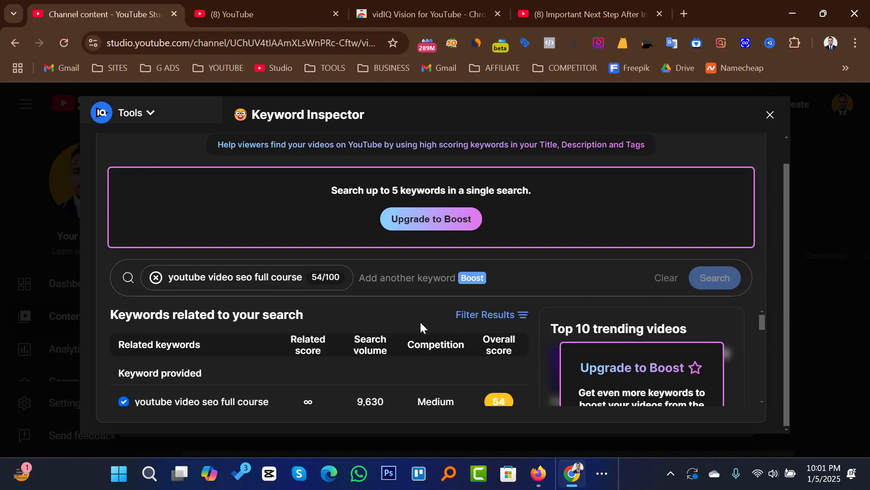
scroll(420, 320, down, 5)
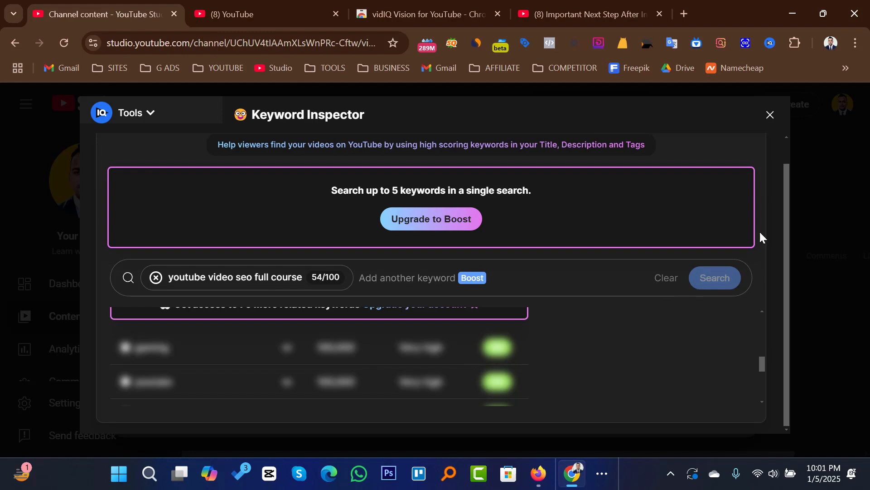
click(770, 115)
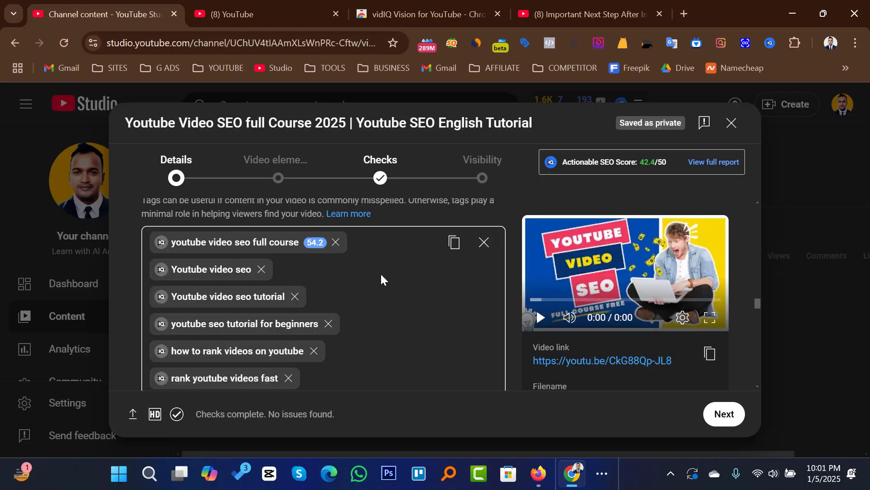
Step: Inspect the "Youtube video seo" tag's keywords and add "youtube video seo", "video marketing" and "youtube trends" as tags
scroll(411, 296, down, 2)
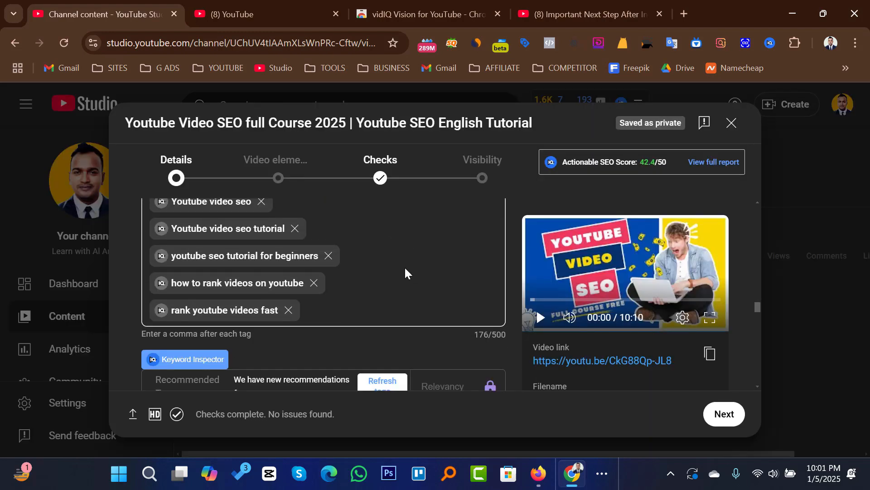
scroll(405, 271, up, 2)
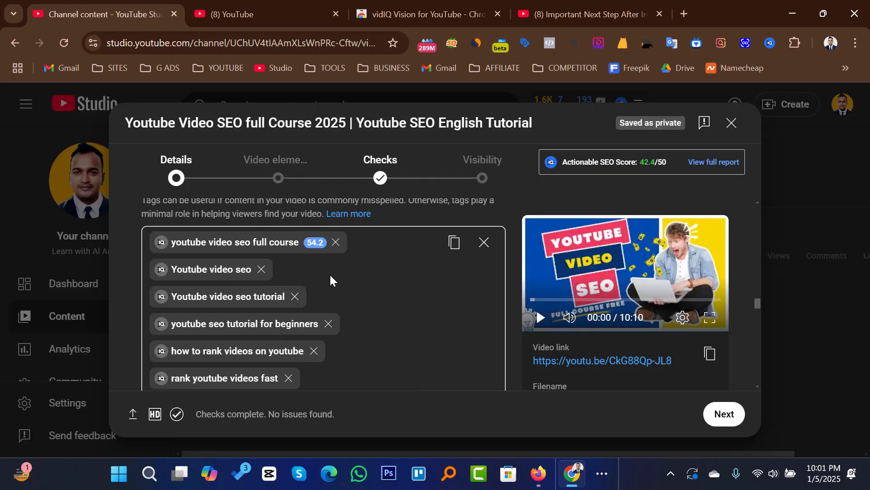
click(160, 270)
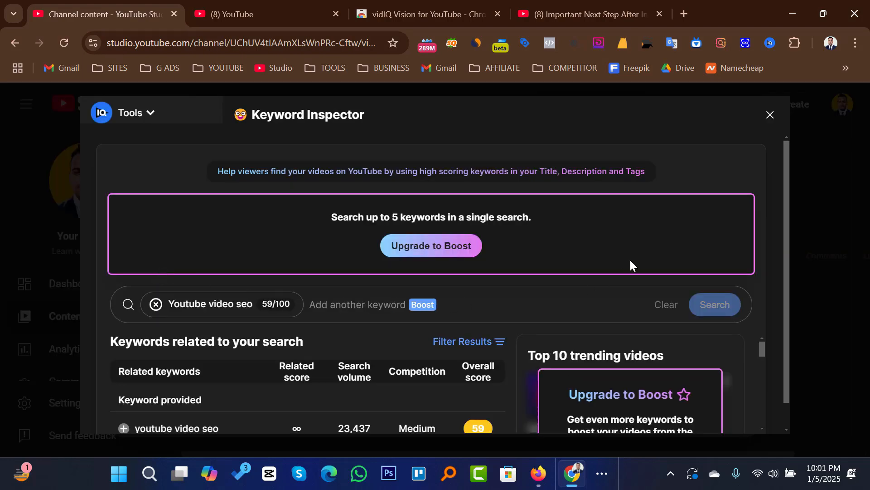
scroll(635, 260, down, 3)
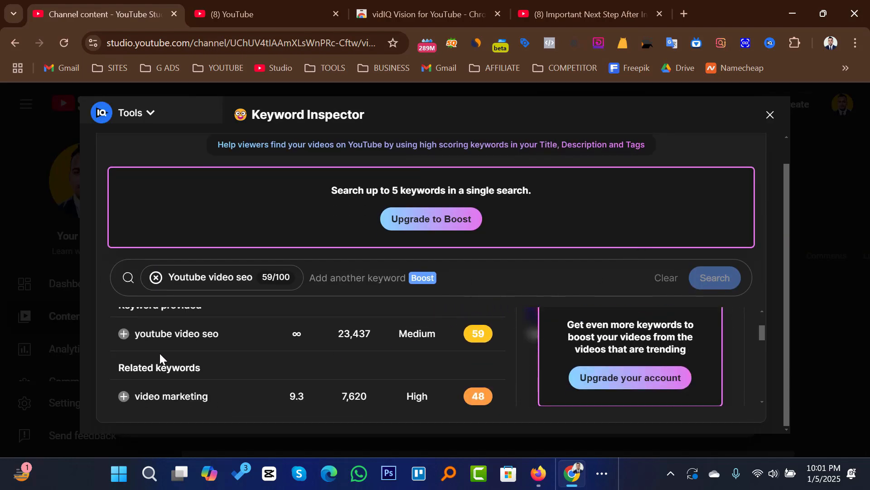
click(124, 334)
click(123, 397)
scroll(333, 352, down, 2)
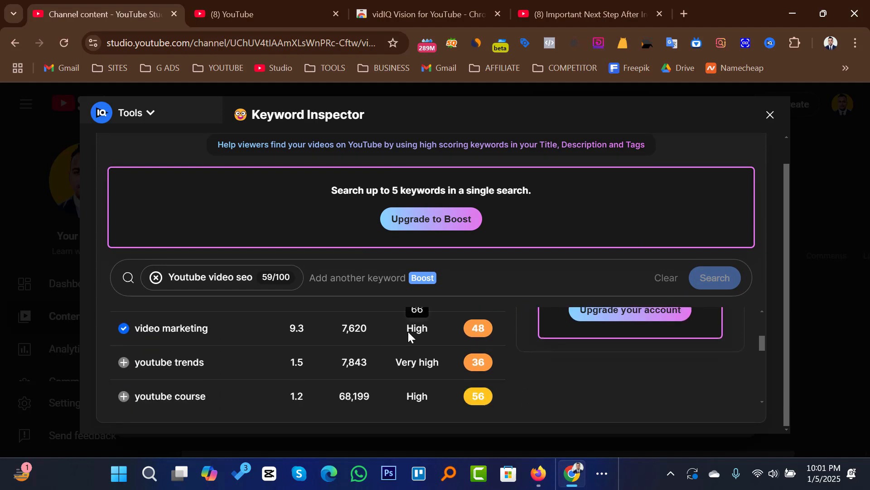
click(123, 365)
scroll(299, 336, up, 5)
click(769, 116)
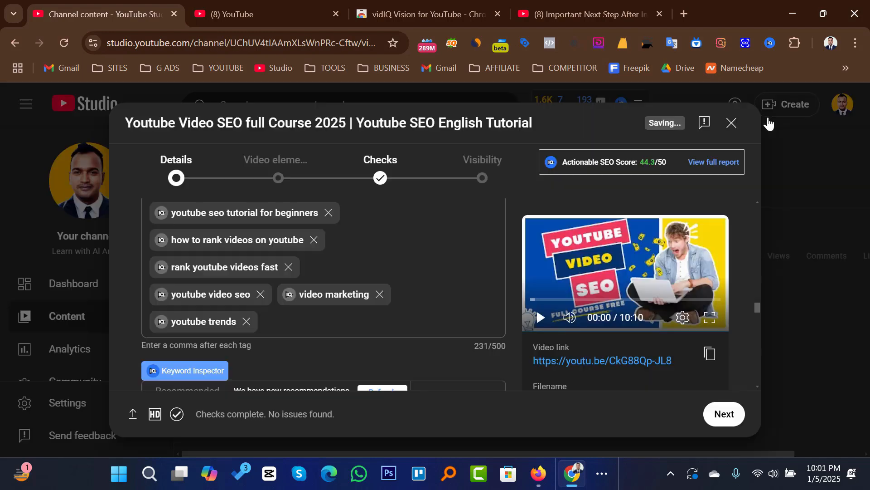
Step: Review the complete tag list and proceed to the Video elements stage of the upload
scroll(412, 288, up, 3)
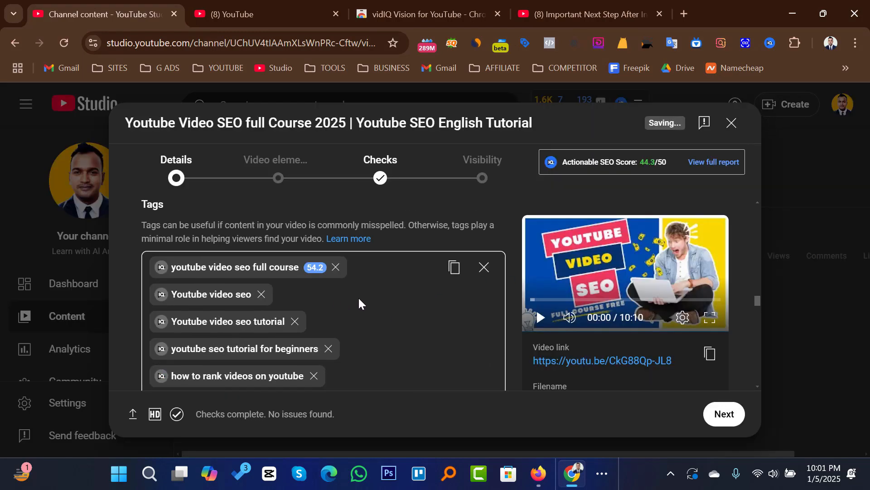
scroll(374, 295, down, 3)
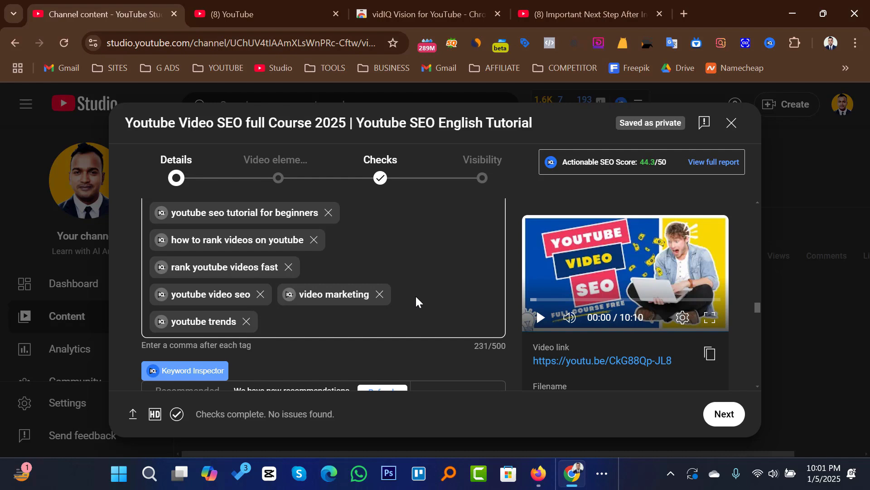
scroll(428, 317, down, 2)
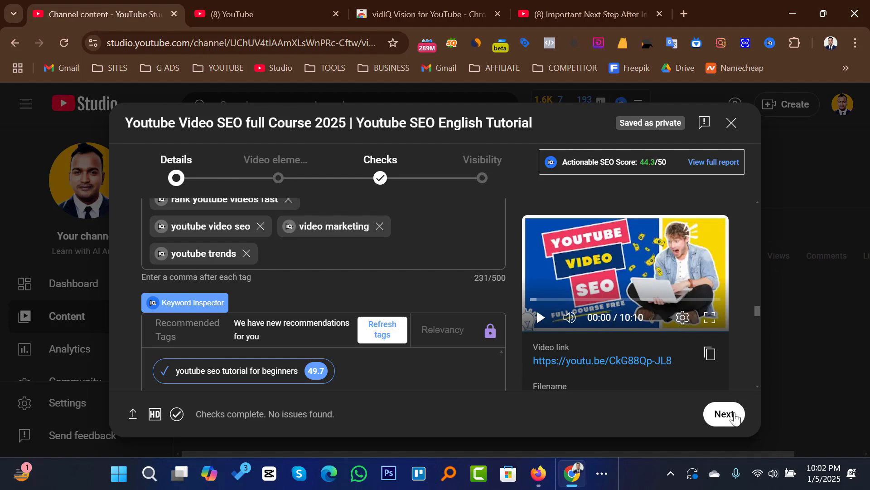
click(715, 417)
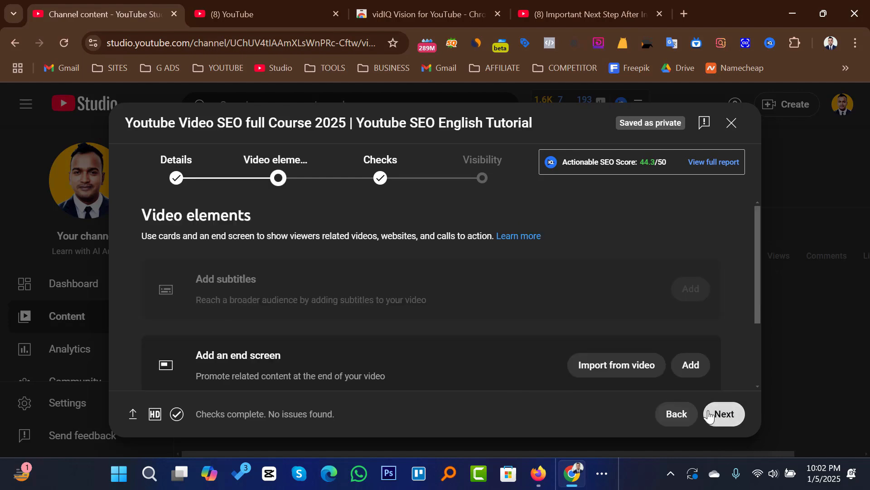
Step: Add an end screen and cards to the video and proceed to the Checks stage
scroll(503, 277, down, 2)
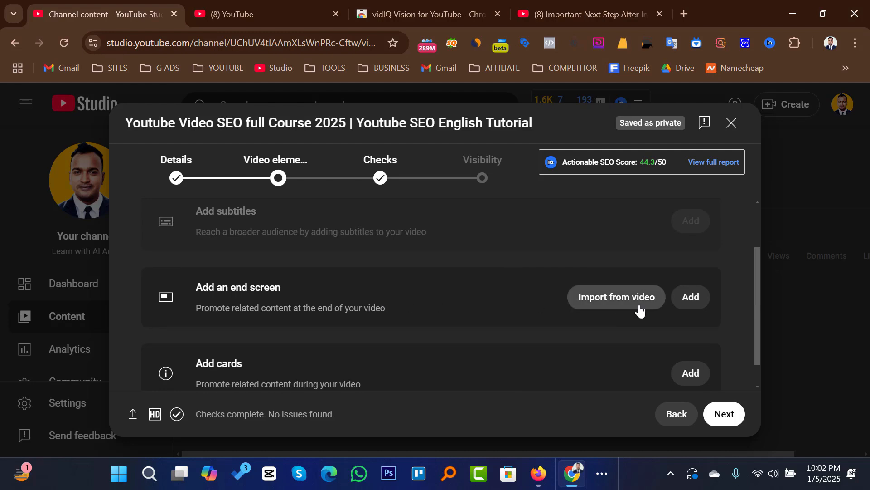
click(696, 305)
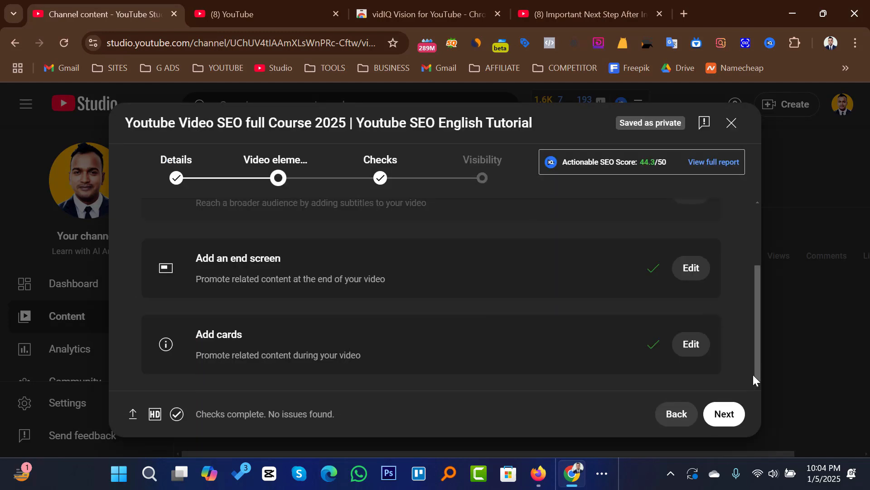
click(723, 413)
Step: Review the copyright check, continue to the Visibility stage and set the video's visibility to Public
scroll(499, 284, down, 1)
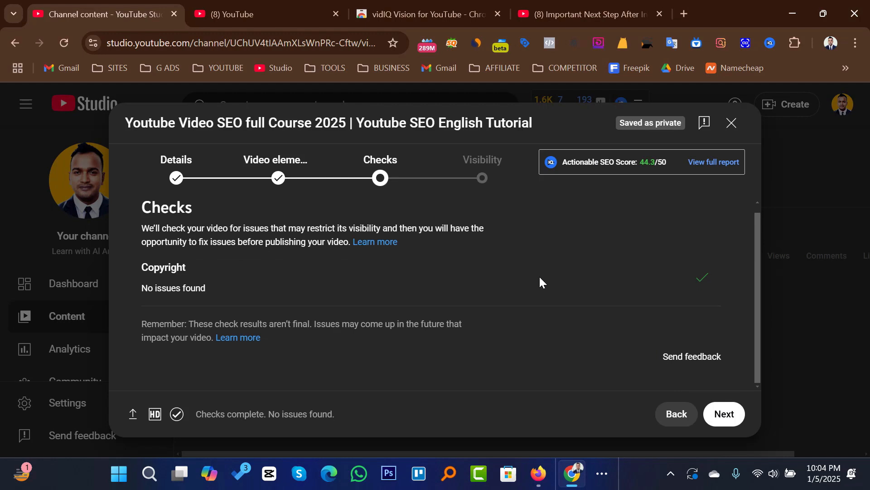
scroll(584, 291, up, 1)
click(722, 413)
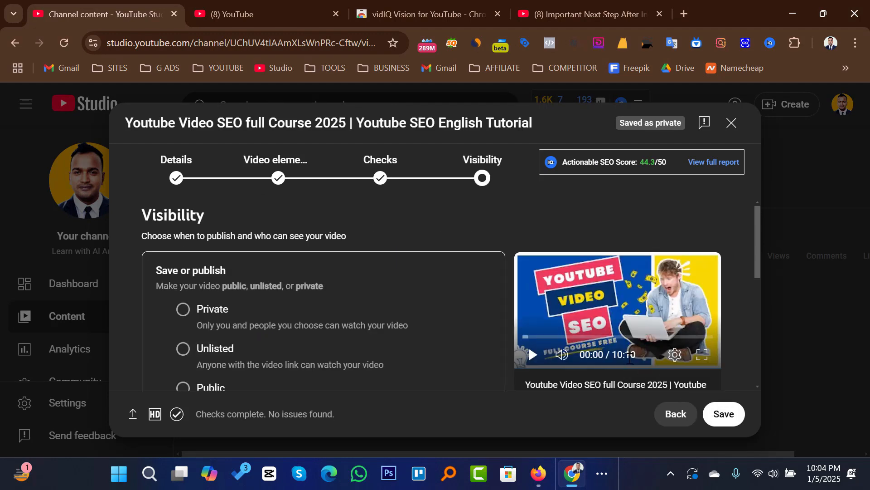
scroll(399, 300, down, 2)
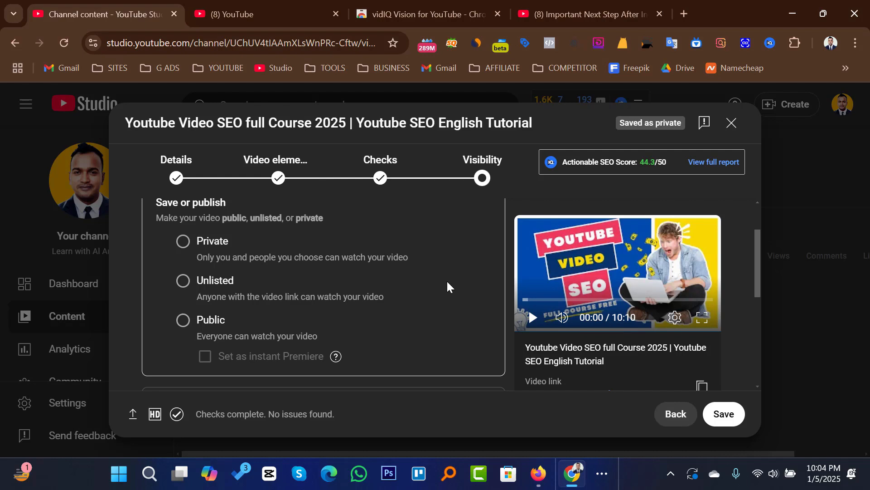
click(404, 330)
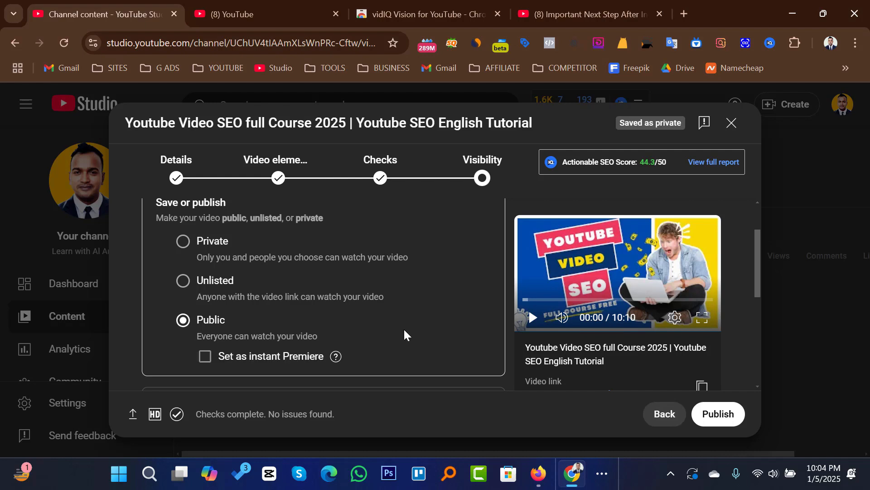